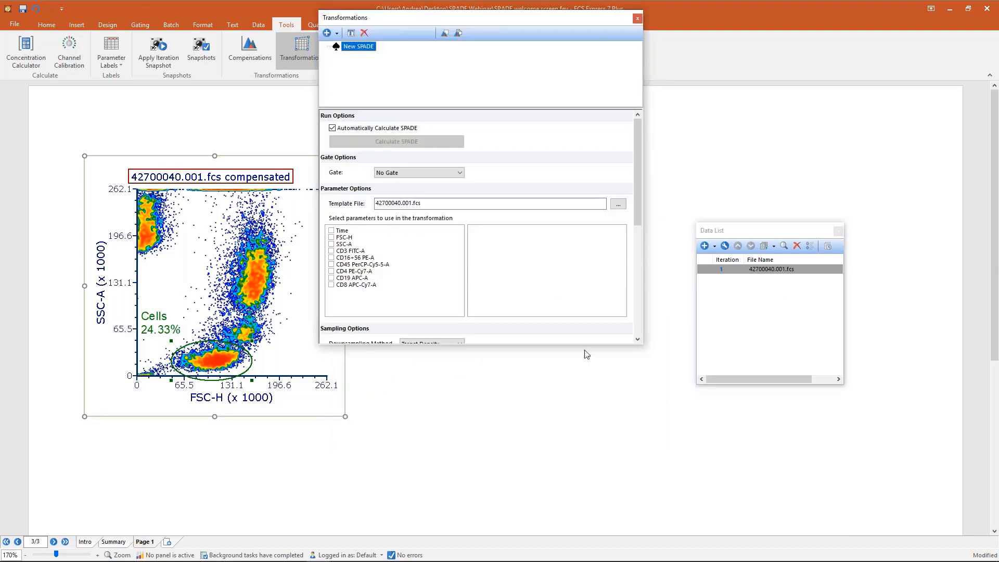
- Enlarge the Transformations window to show all SPADE options and set the gate to Cells
drag(500, 110, 494, 60)
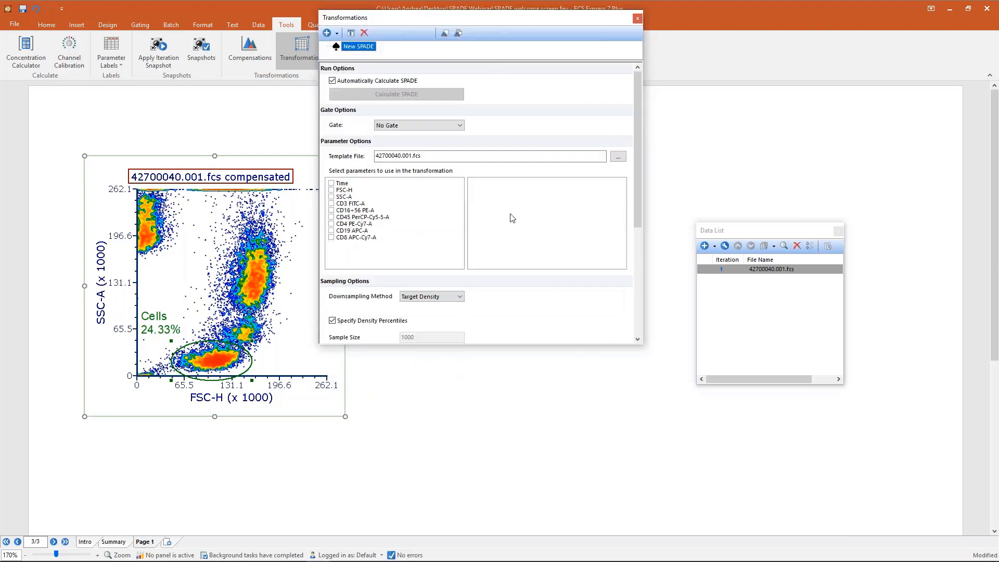
drag(523, 346, 517, 541)
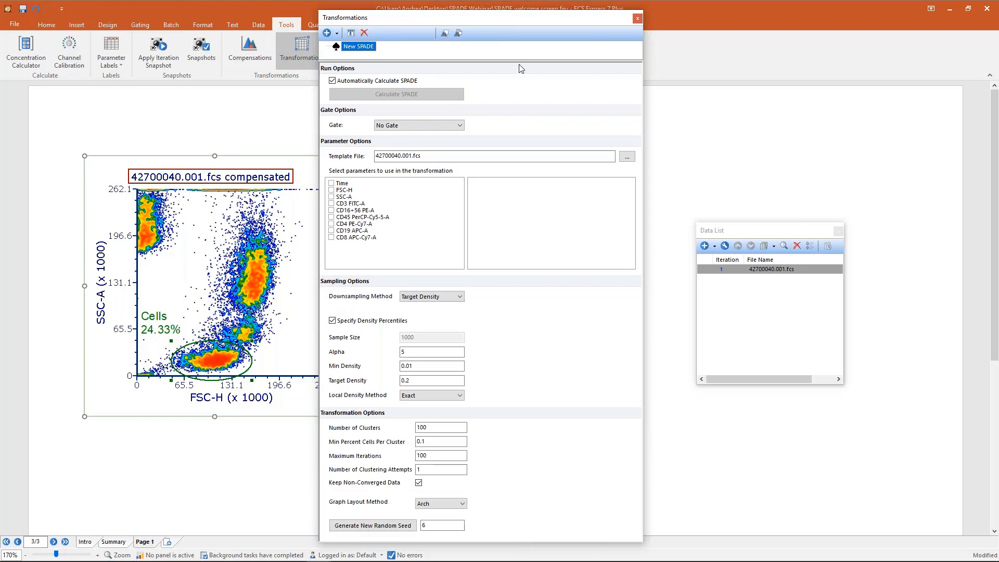
click(429, 126)
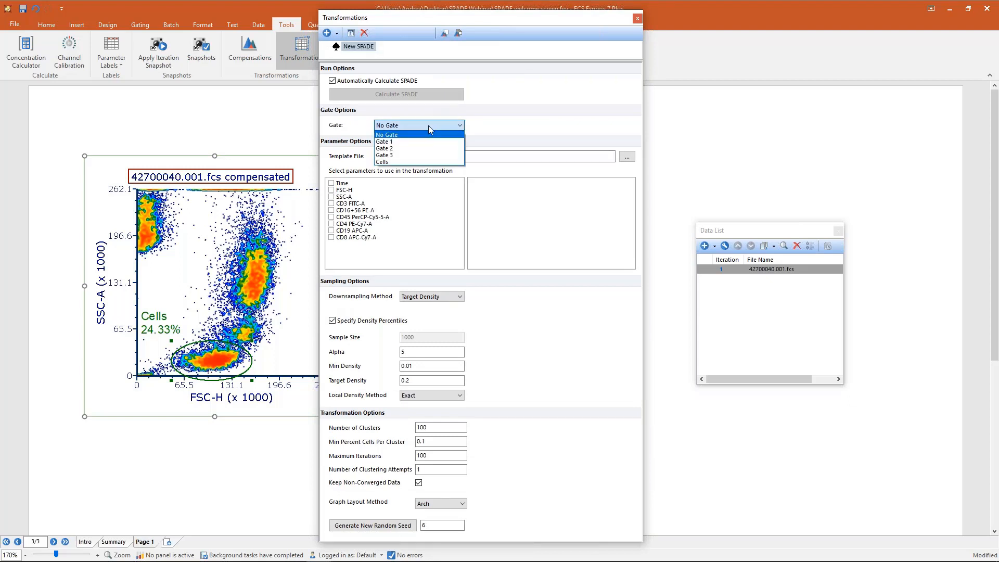
click(399, 162)
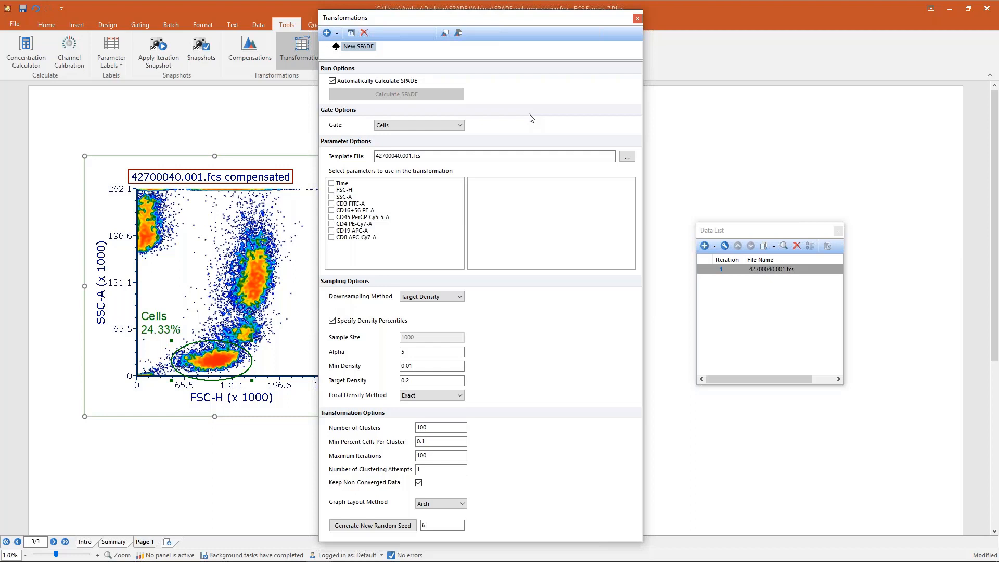
click(451, 125)
click(490, 123)
- Move the FSC-H versus SSC-A plot away from the Transformations window
drag(457, 155, 358, 155)
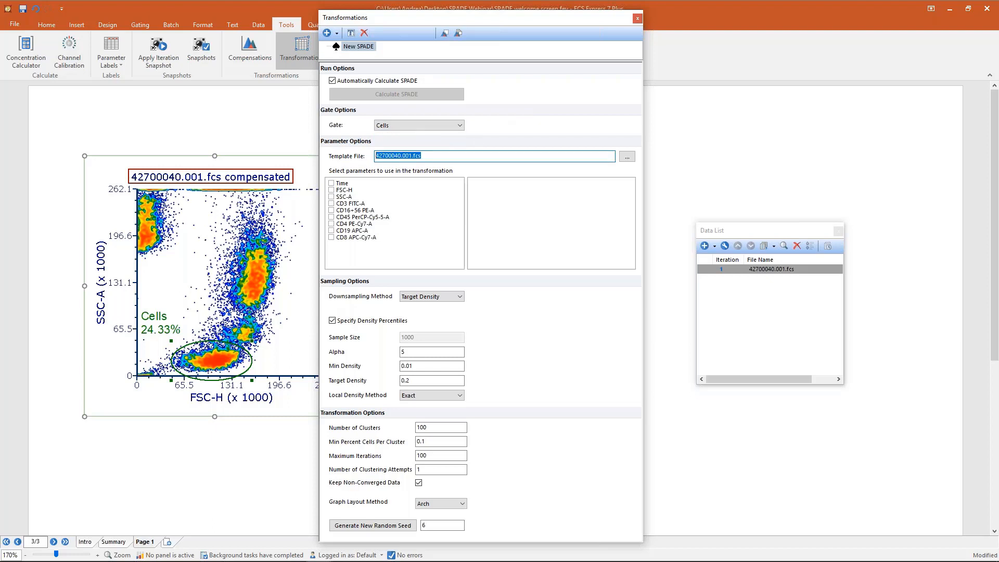
click(191, 214)
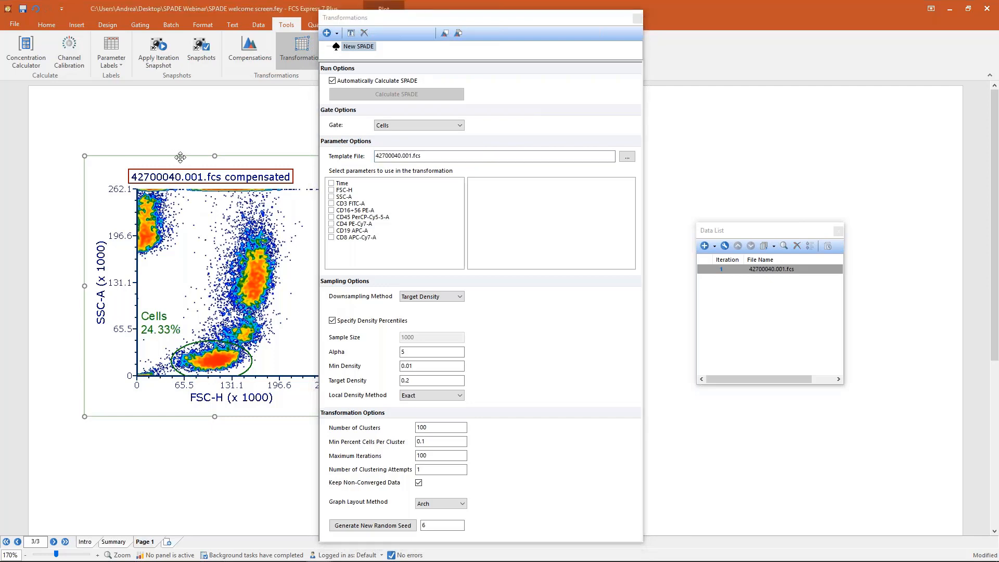
drag(184, 152, 155, 138)
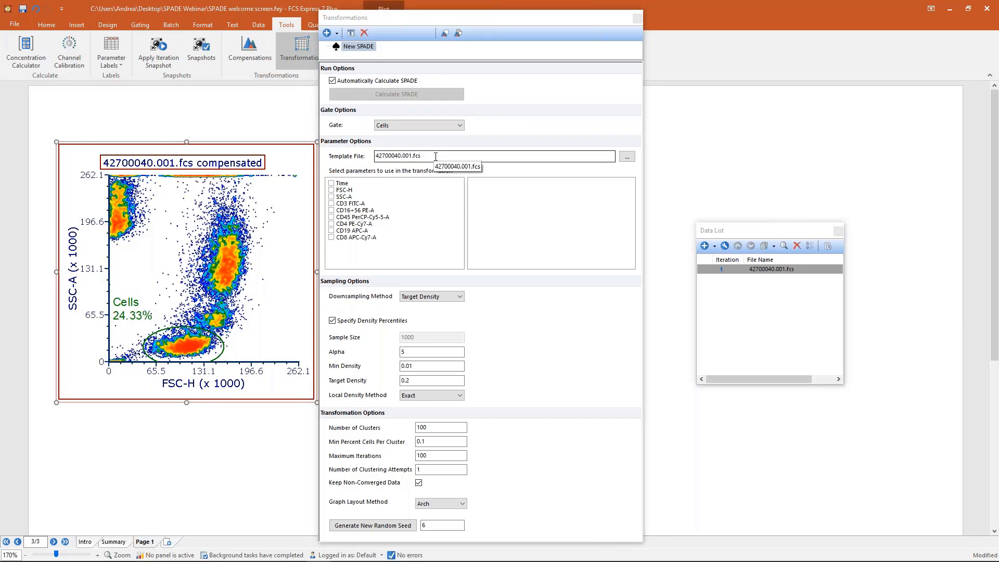
click(626, 157)
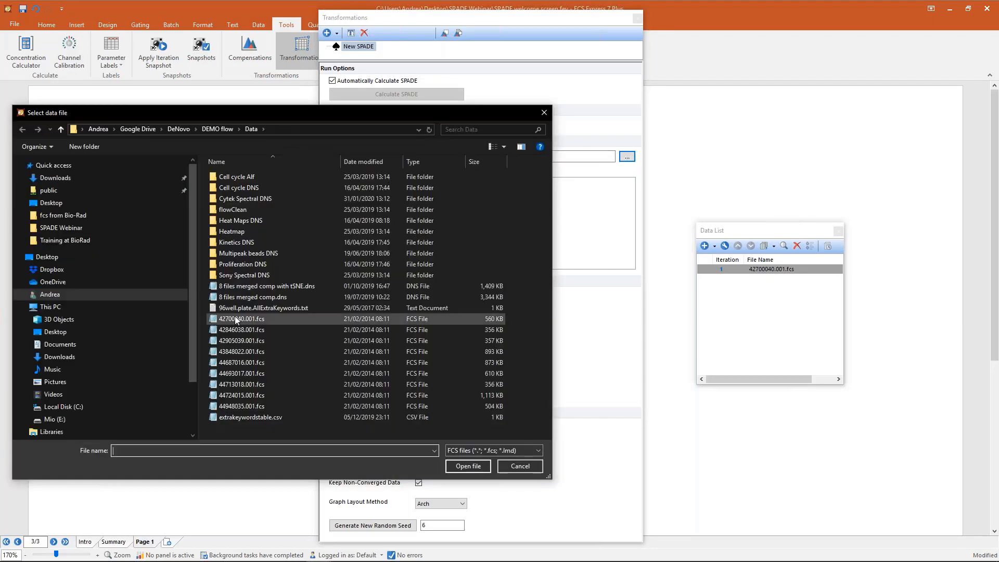
click(544, 112)
click(408, 159)
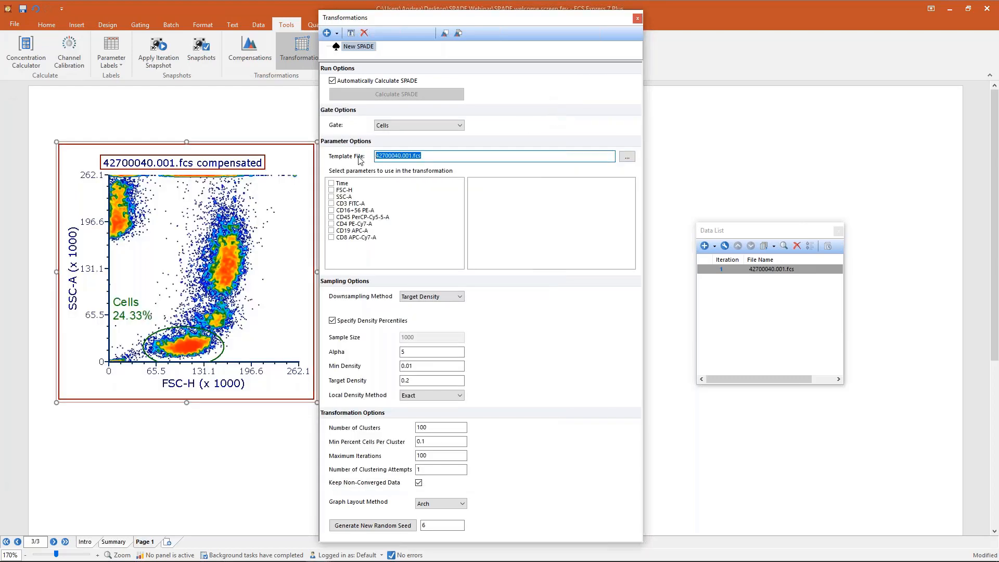
- Include CD3 FITC-A, CD16+56 PE-A, CD4 PE-Cy7-A, CD19 APC-A and CD8 APC-Cy7-A in the transformation, leaving CD45 PerCP-Cy5-5-A out
click(364, 255)
mouse_move(356, 241)
mouse_down()
mouse_move(350, 184)
mouse_move(355, 251)
mouse_up()
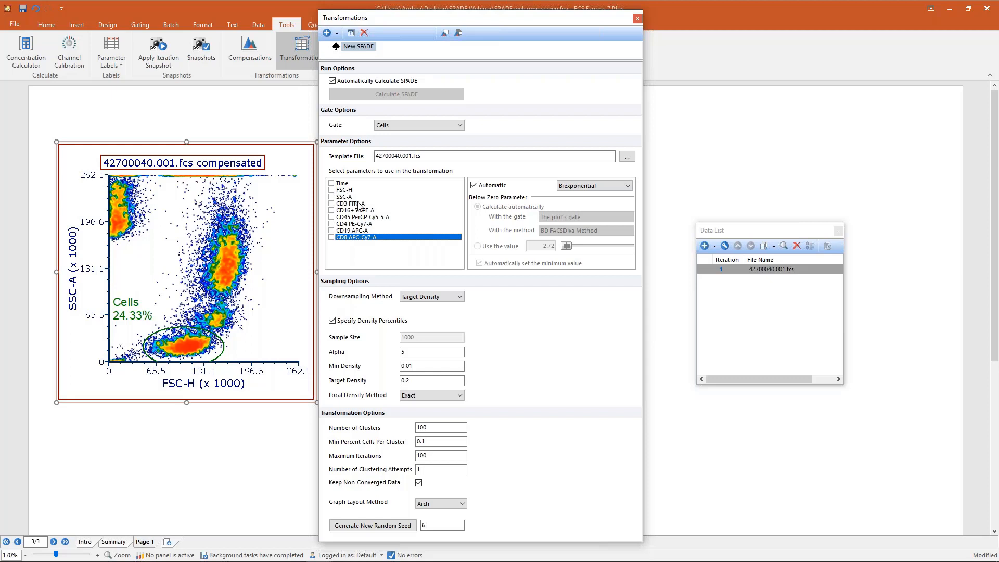
click(331, 204)
click(332, 210)
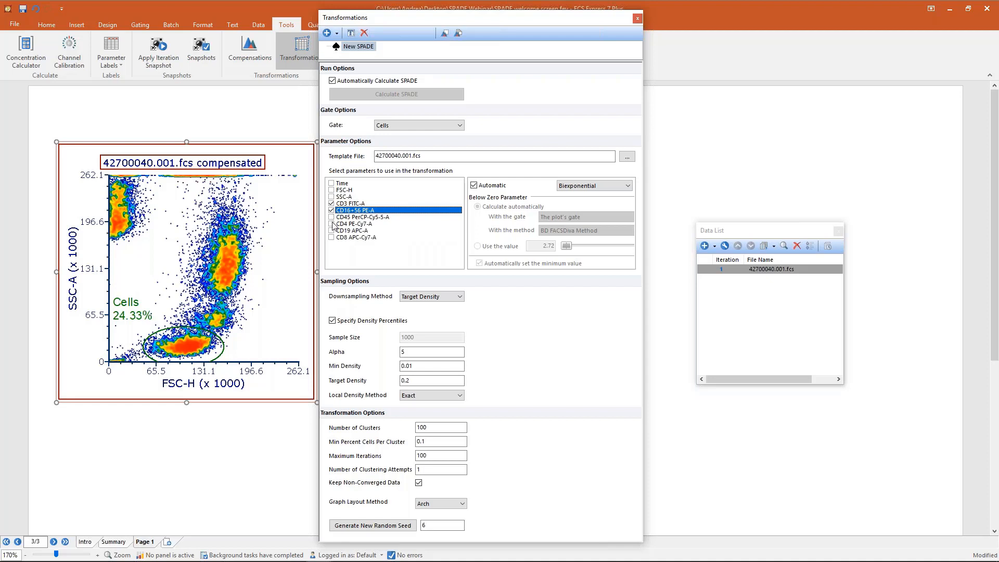
click(332, 224)
click(331, 230)
click(331, 238)
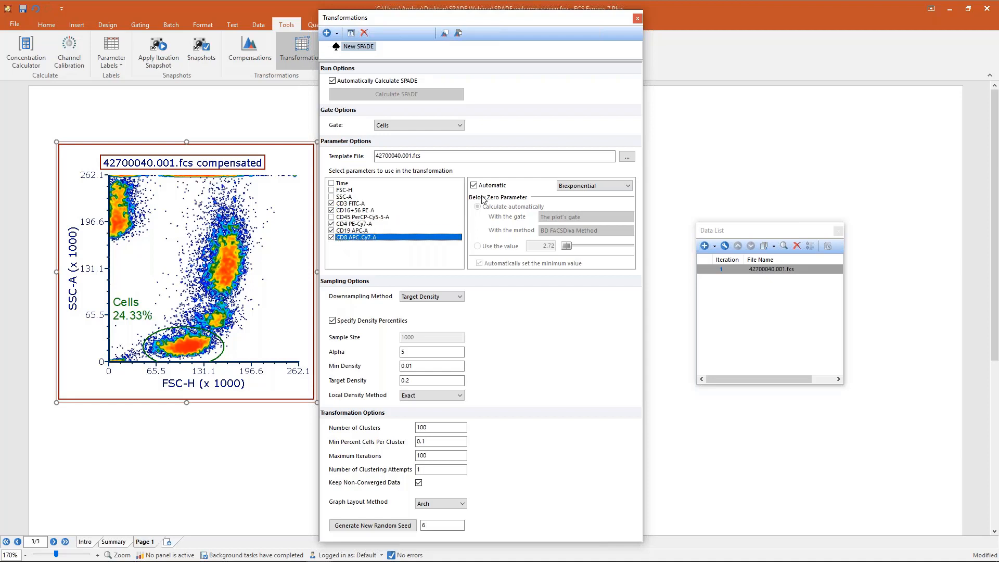
click(331, 217)
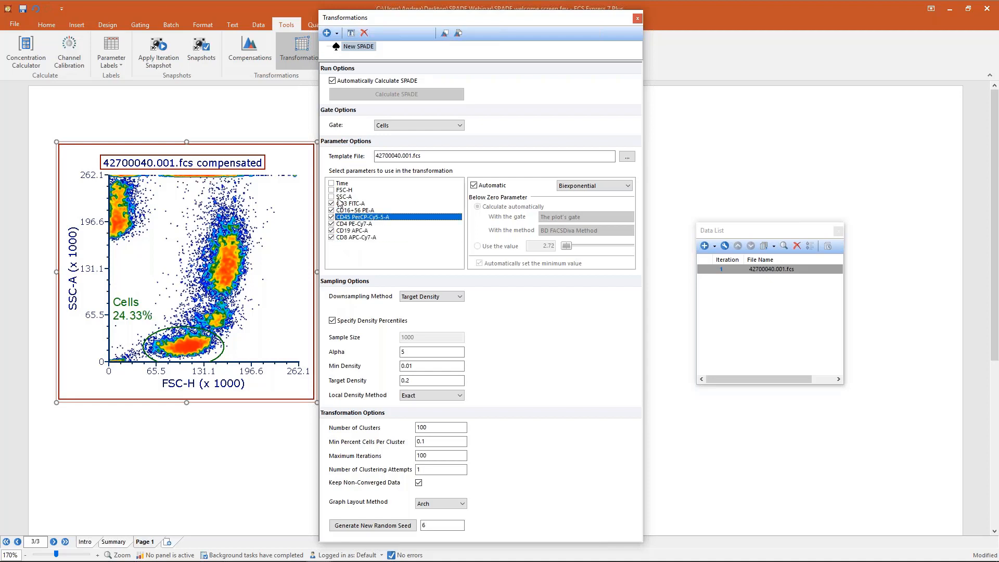
click(332, 217)
click(337, 224)
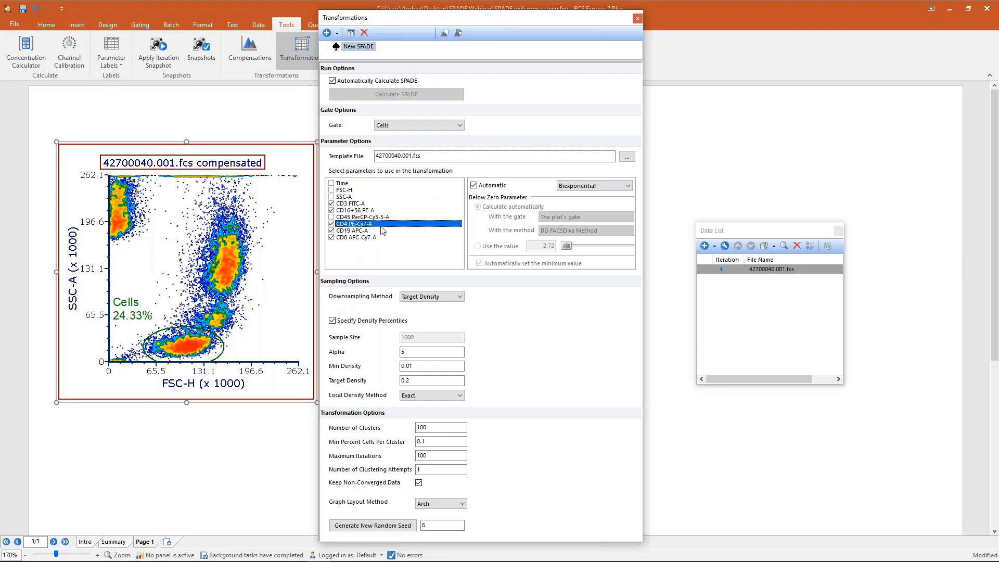
- Shift the scatter plot and its Cells gate slightly, and open the plot's axes formatting options
click(265, 233)
drag(242, 141, 232, 139)
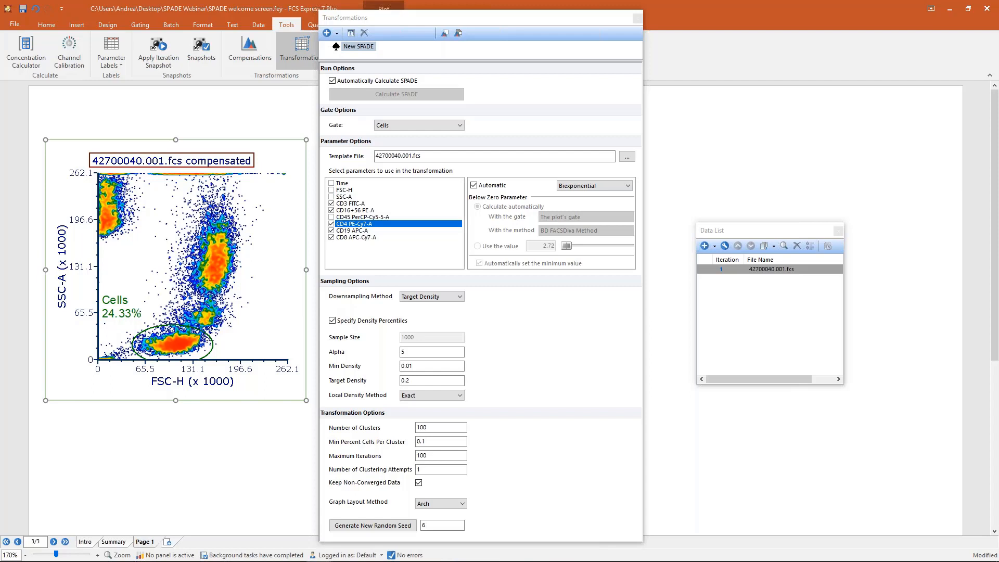
drag(184, 356, 182, 353)
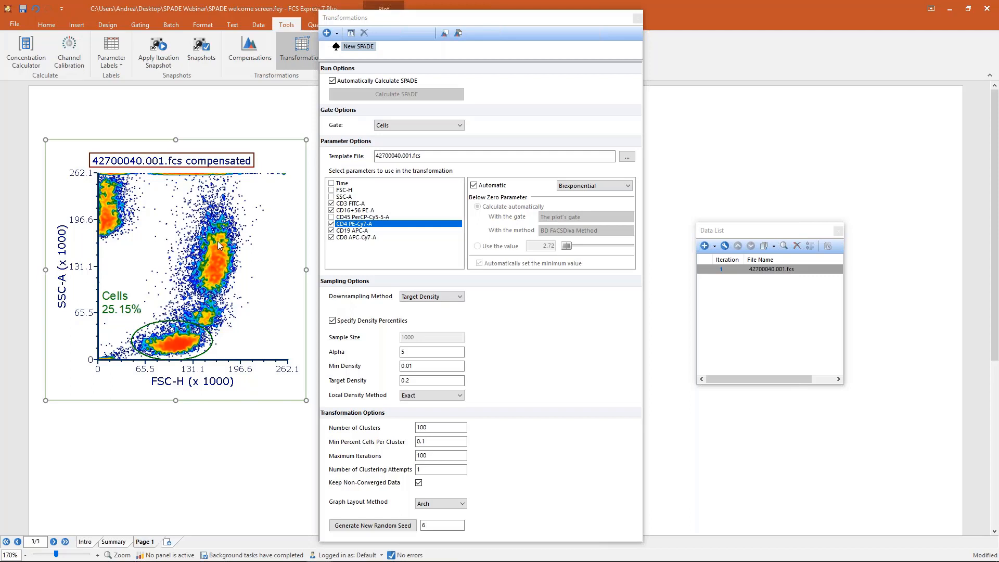
double_click(190, 337)
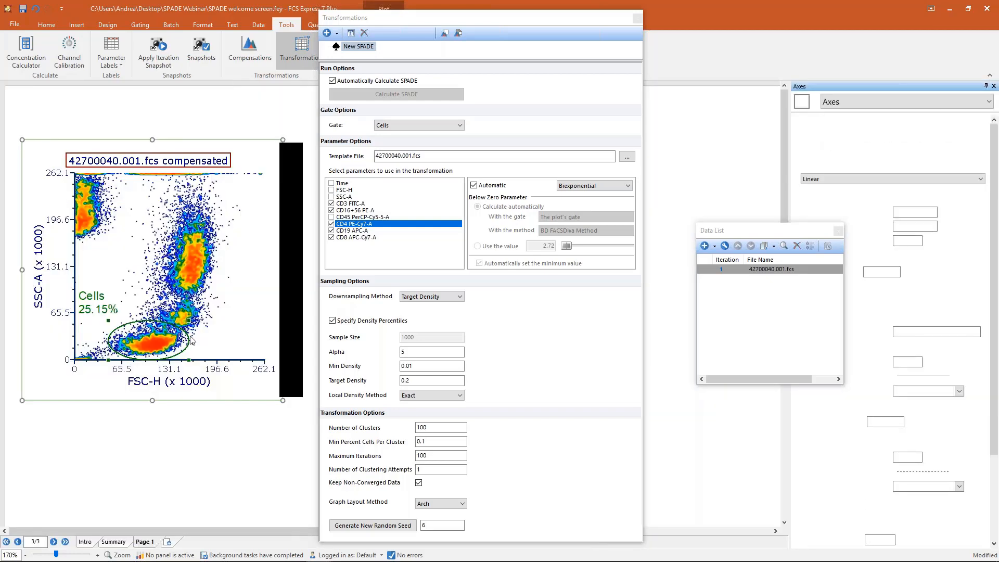
click(146, 338)
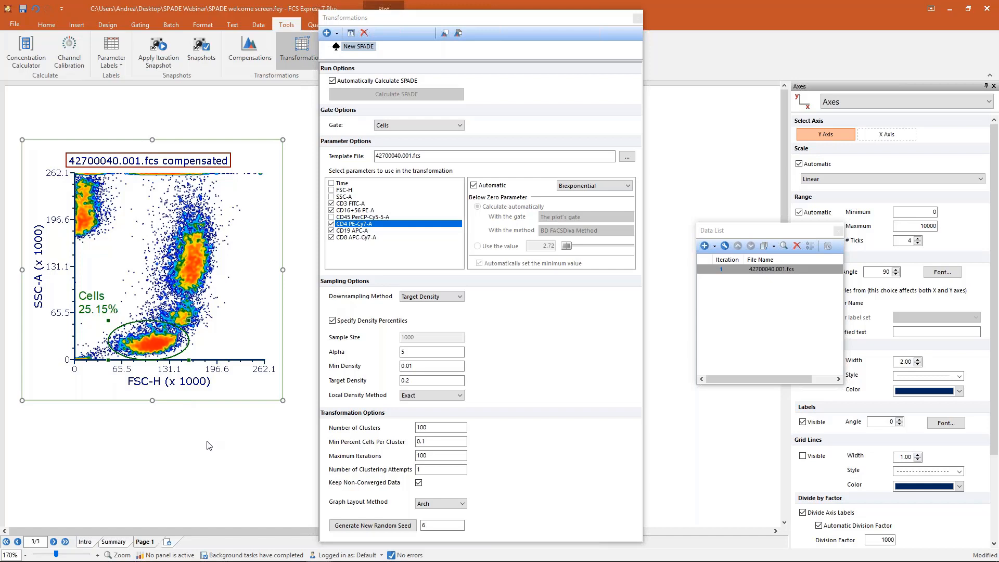
- Review the scaling settings of the CD3, CD16+56, CD19 and CD8 parameters in the SPADE transformation
click(361, 204)
click(363, 210)
click(365, 231)
click(372, 238)
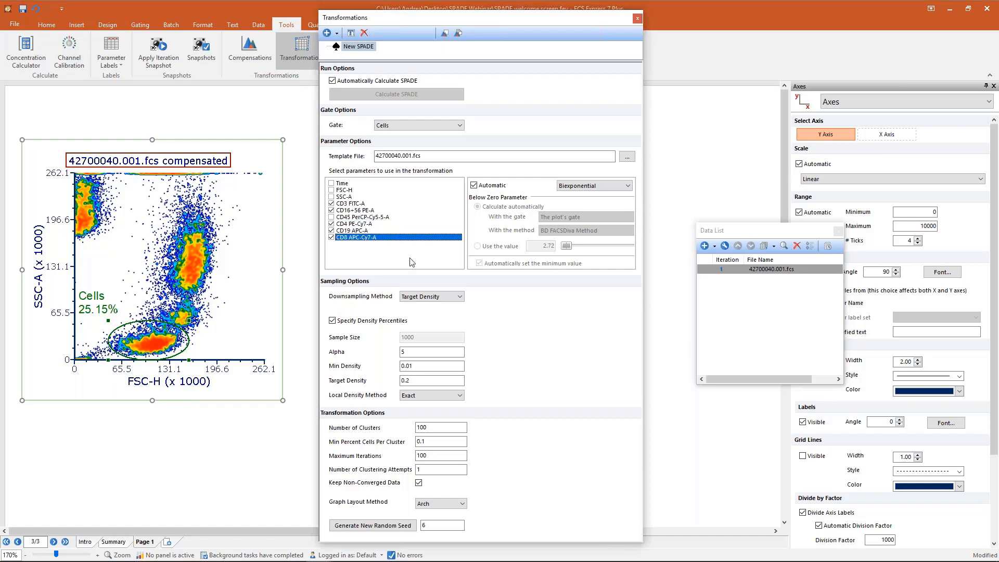
click(595, 187)
- Switch to the PowerPoint slide show and display the Variance Stabilization slide
key(alt+Tab)
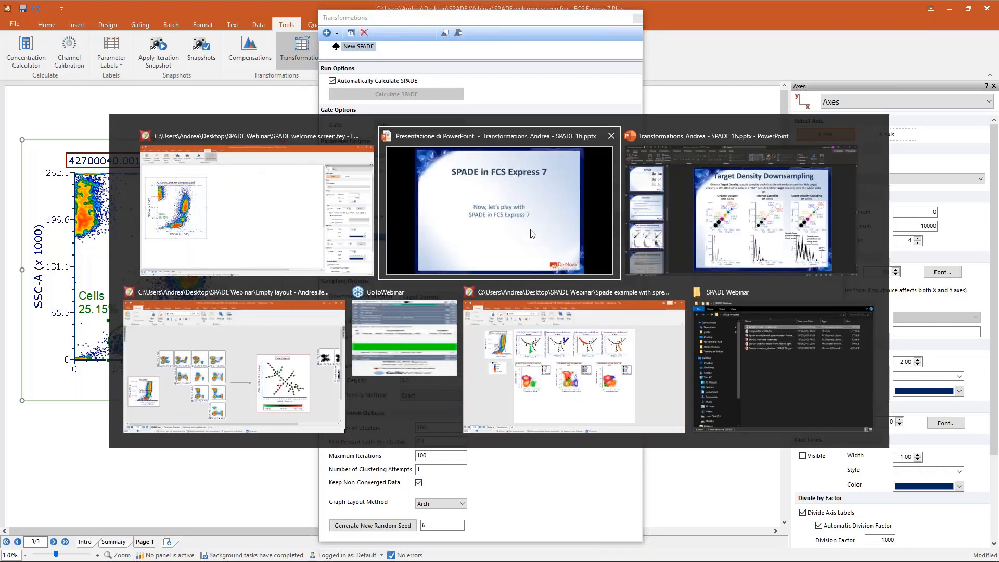
key(Right)
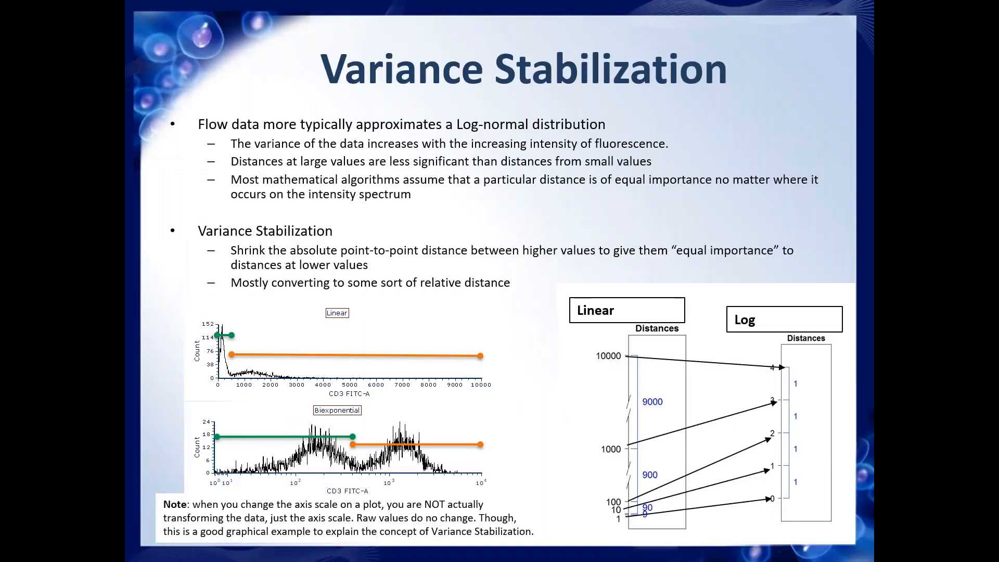
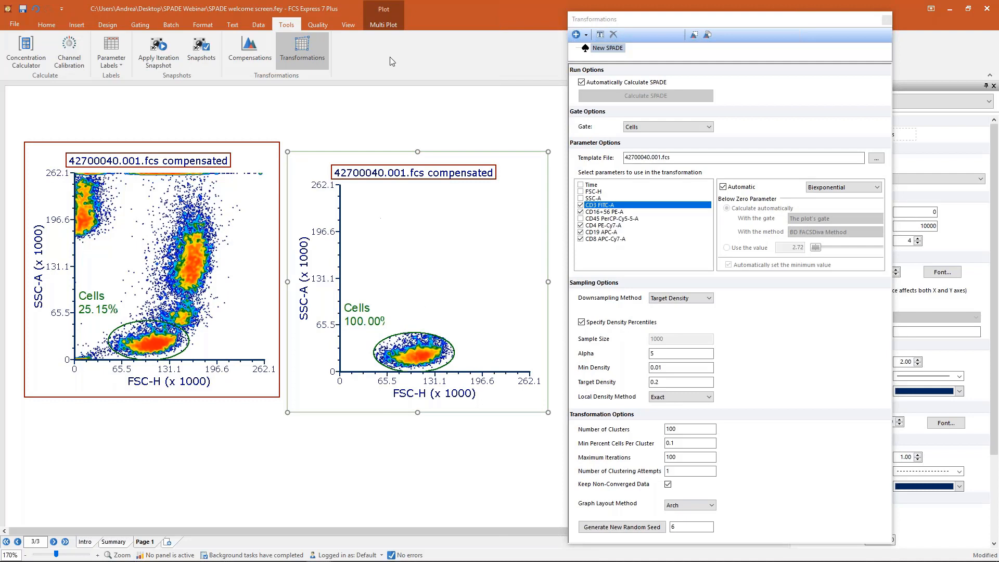
- Create multi-plot histograms of the fluorescence parameters from the Cells-gated plot, excluding FSC-H and SSC-A, and enlarge the group across both plots
click(385, 23)
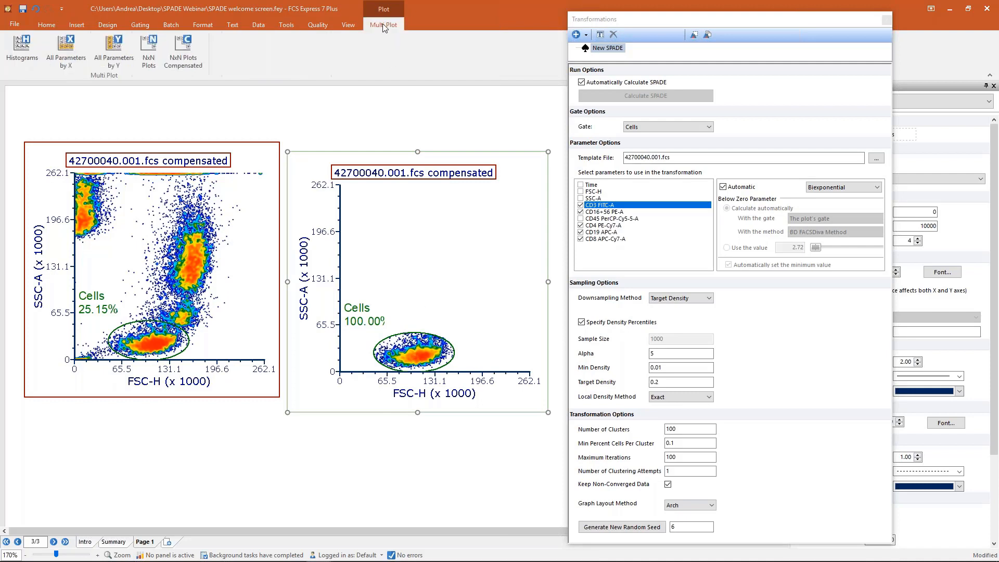
click(24, 57)
click(393, 236)
click(391, 242)
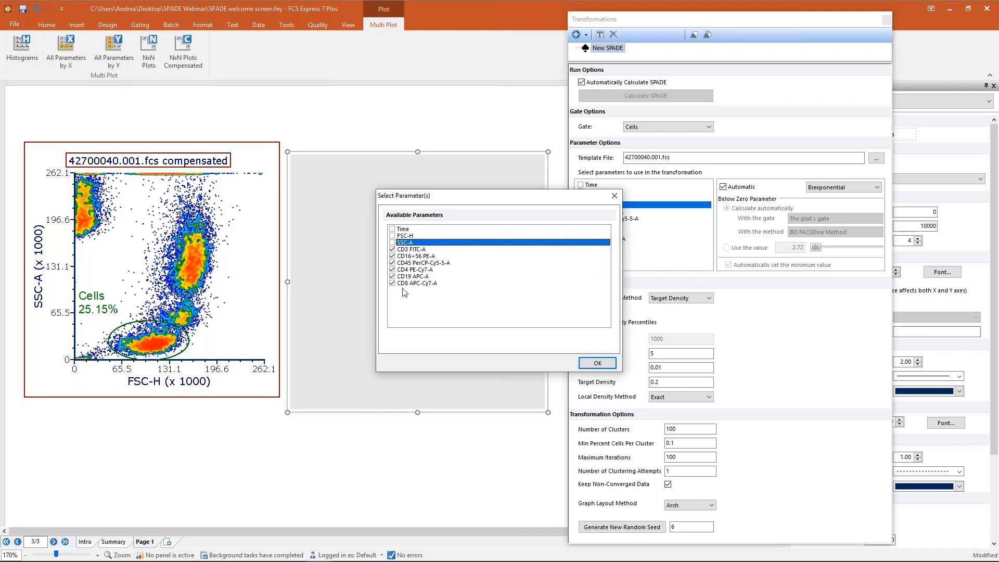
click(598, 363)
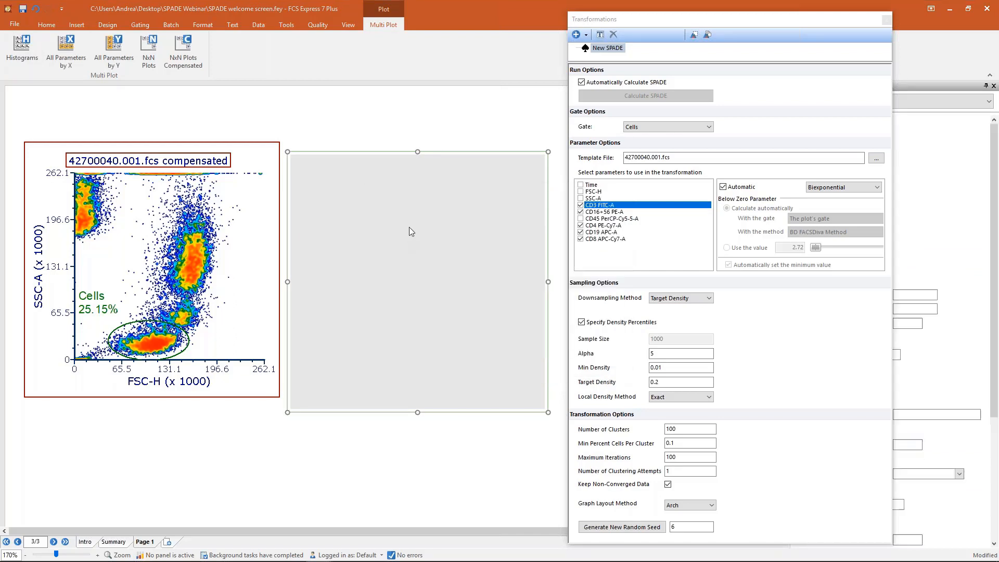
drag(551, 150, 298, 191)
drag(358, 209, 565, 360)
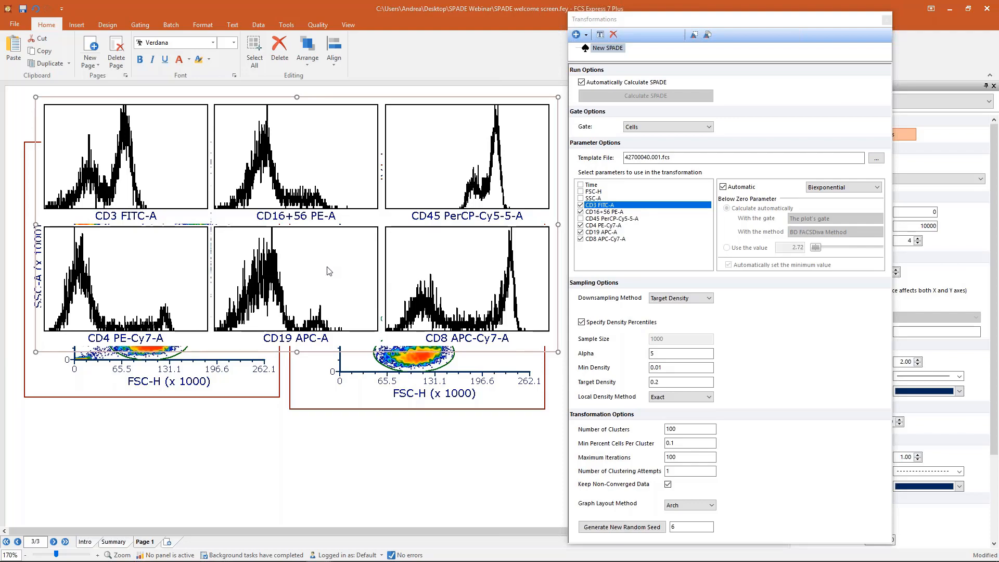
- Switch to the PowerPoint slide to compare its linear and biexponential histograms, and return to FCS Express
key(alt+Tab)
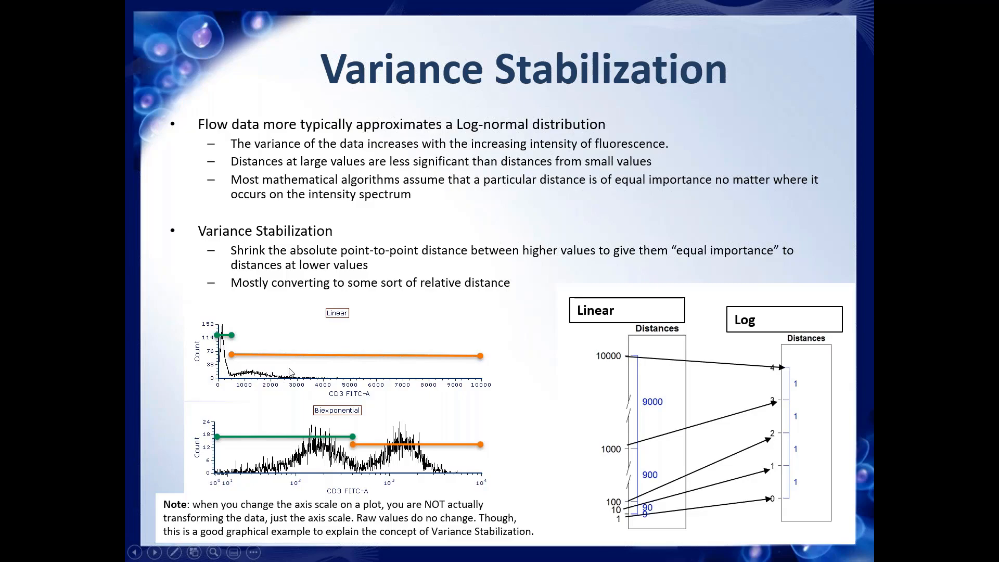
key(alt+Tab)
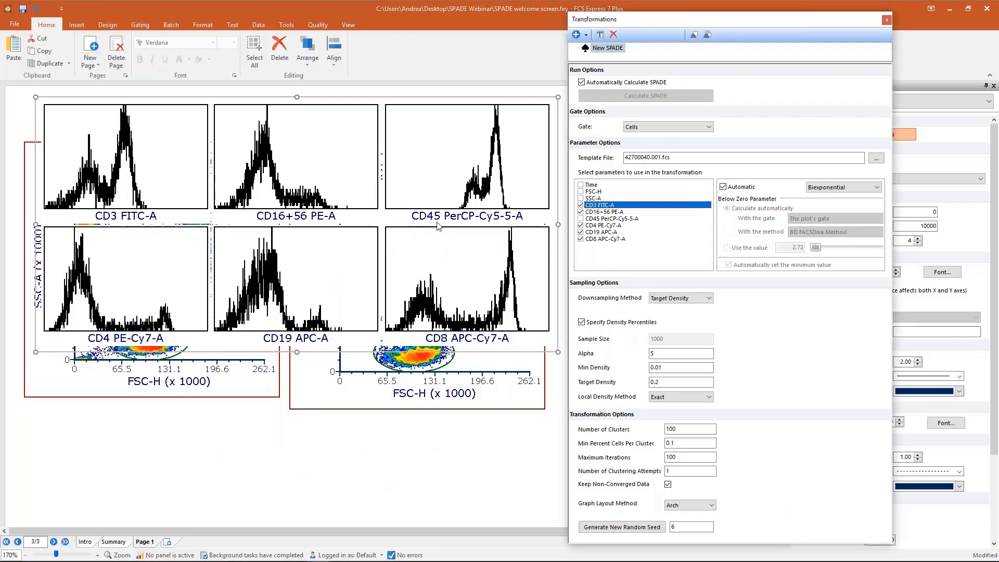
- Examine the X-axis scale options of the CD16+56 PE-A histogram in the undocked Axes window and close it
click(275, 138)
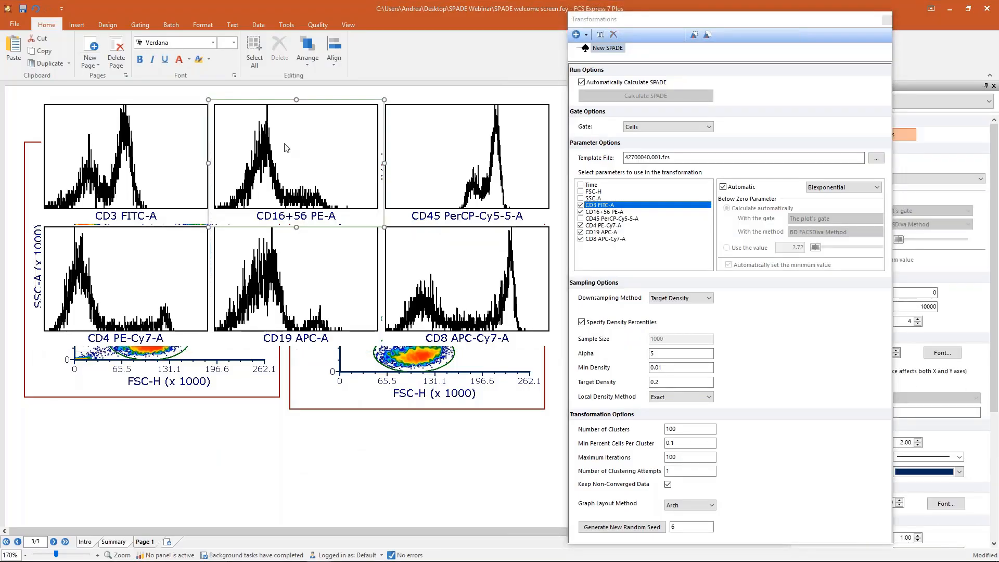
click(204, 25)
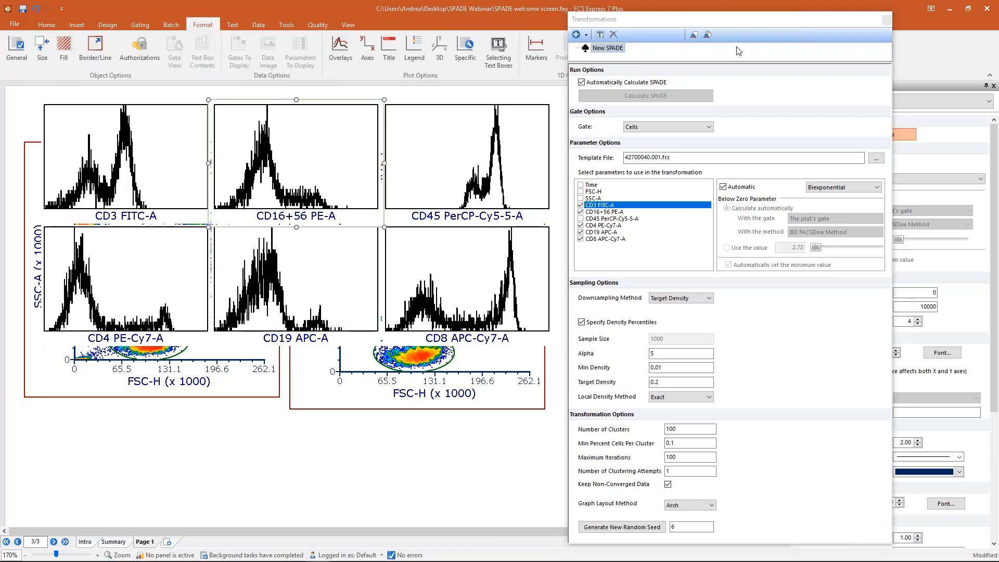
drag(821, 17, 708, 160)
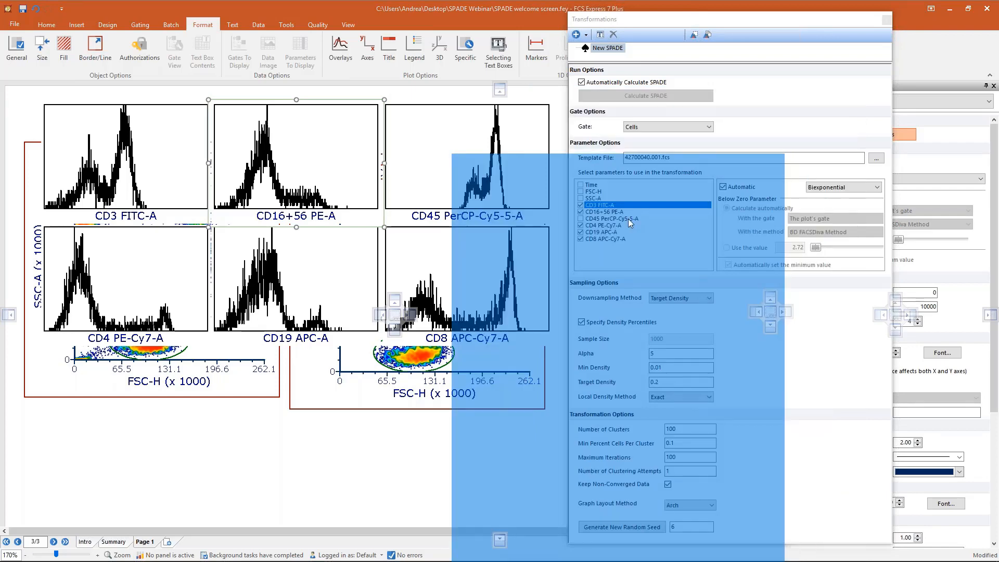
drag(819, 85, 383, 458)
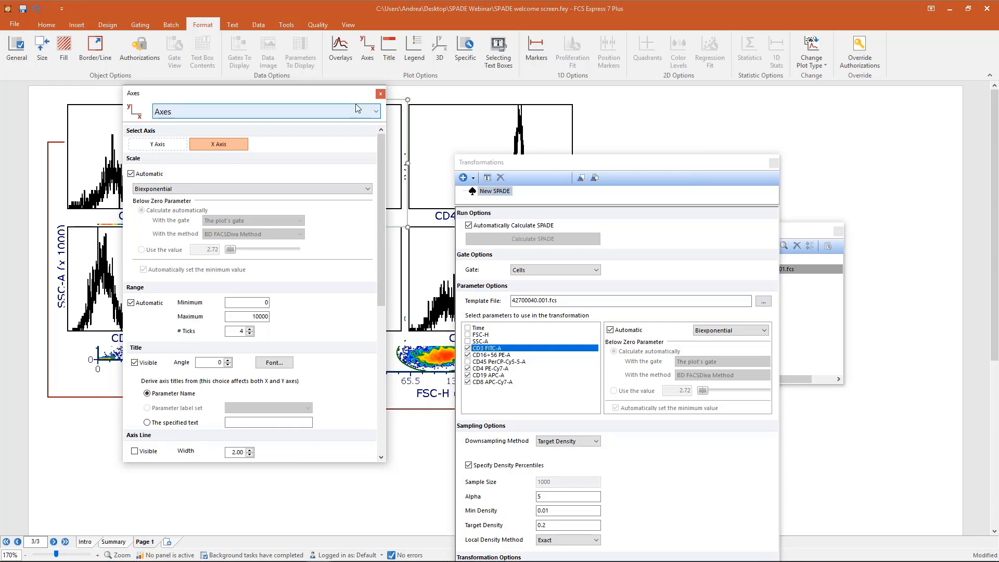
click(381, 93)
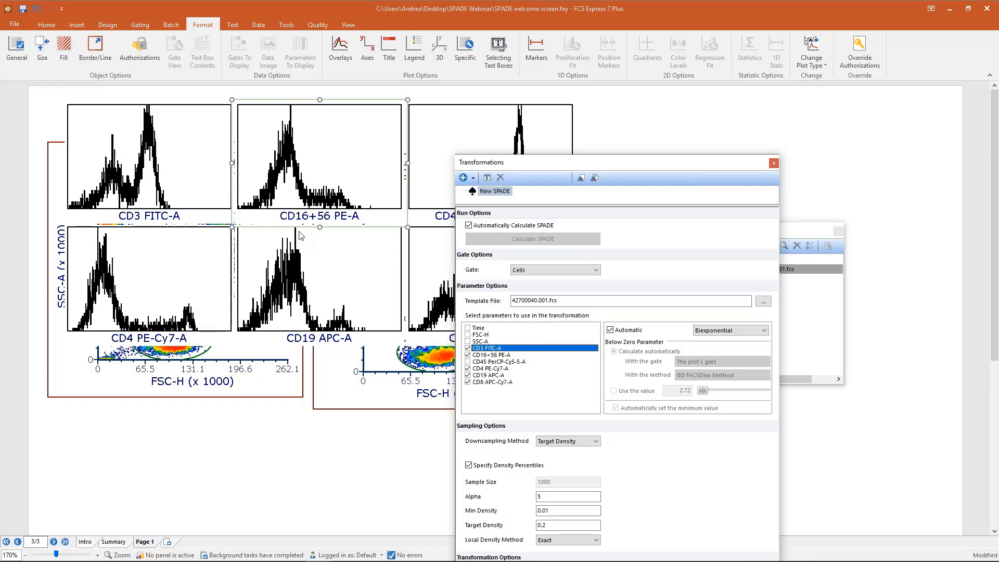
- Move the Transformations window off the histograms and view the scaling settings of CD4 PE-Cy7-A
drag(613, 163, 672, 93)
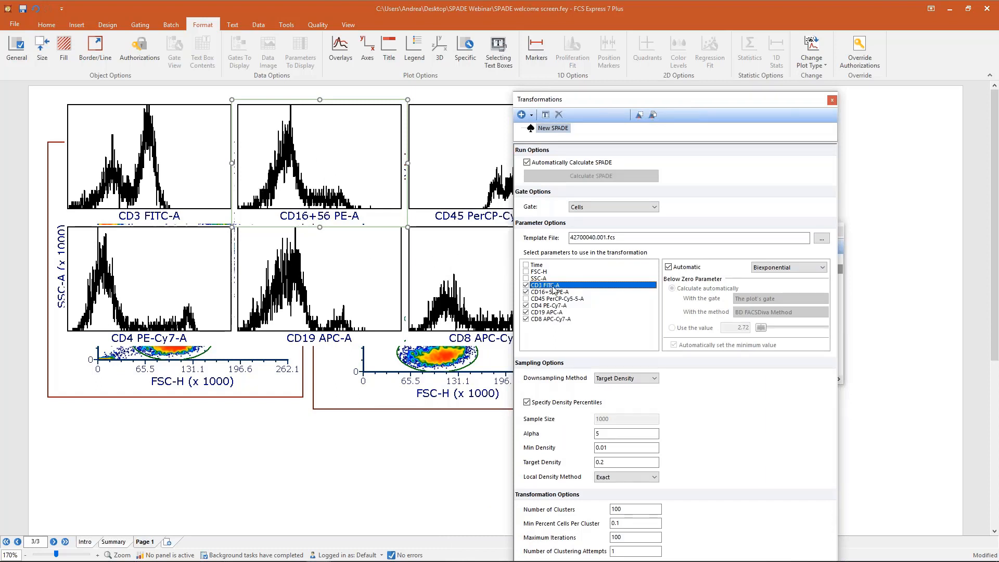
click(555, 306)
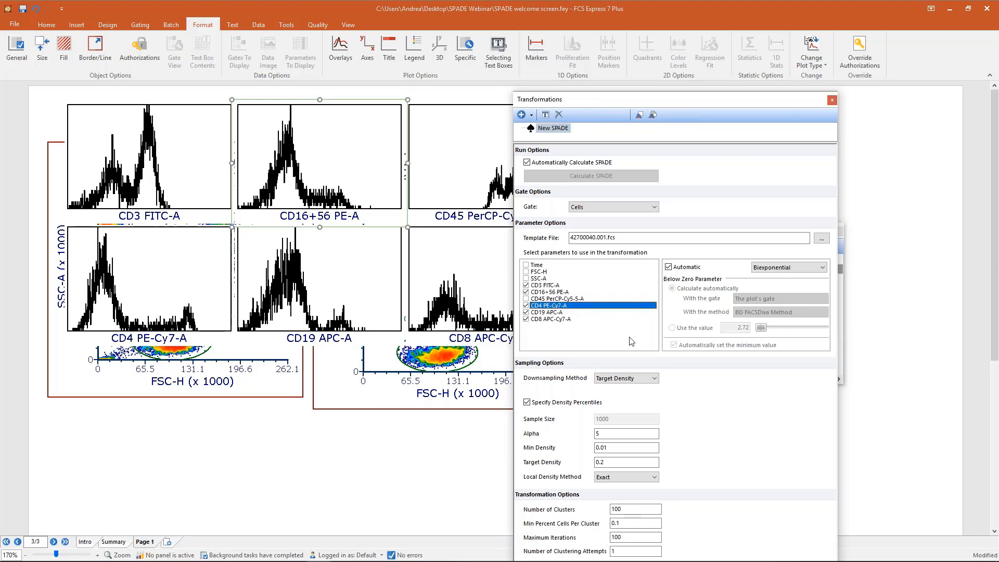
- Try a manual biexponential below-zero value of 161.44 for CD4 PE-Cy7-A, view the calculation methods, and restore automatic scaling
click(670, 267)
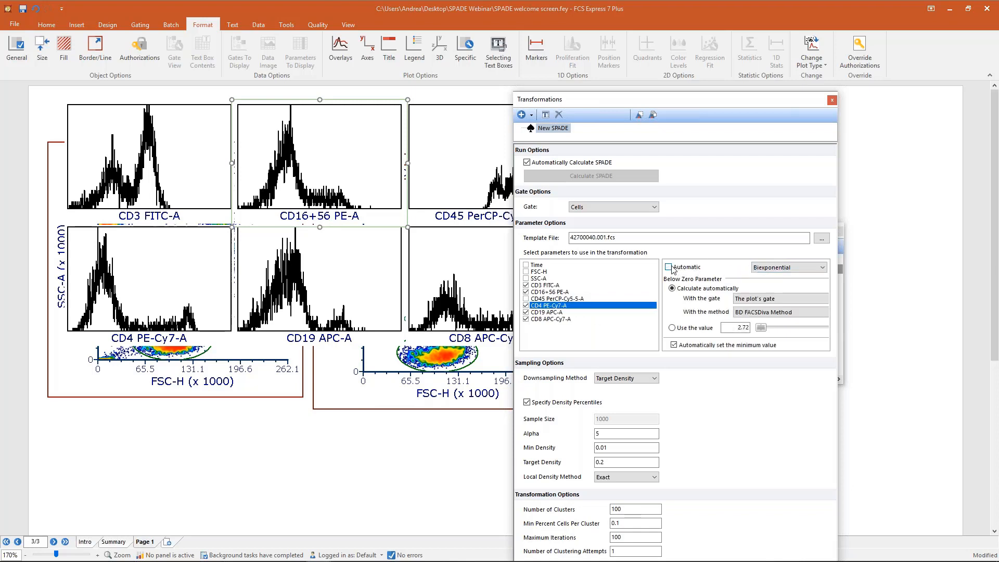
drag(761, 328, 800, 332)
click(754, 314)
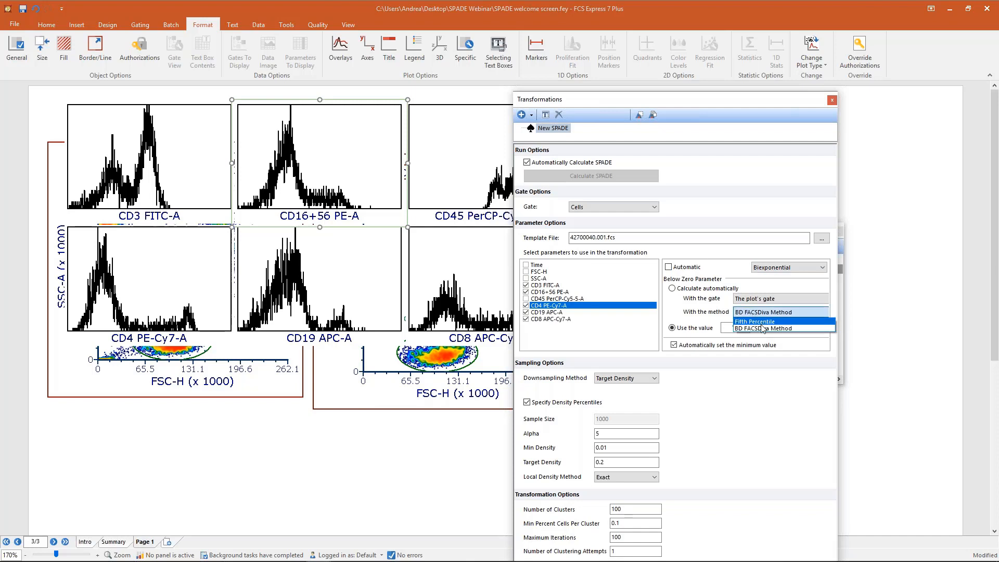
click(697, 300)
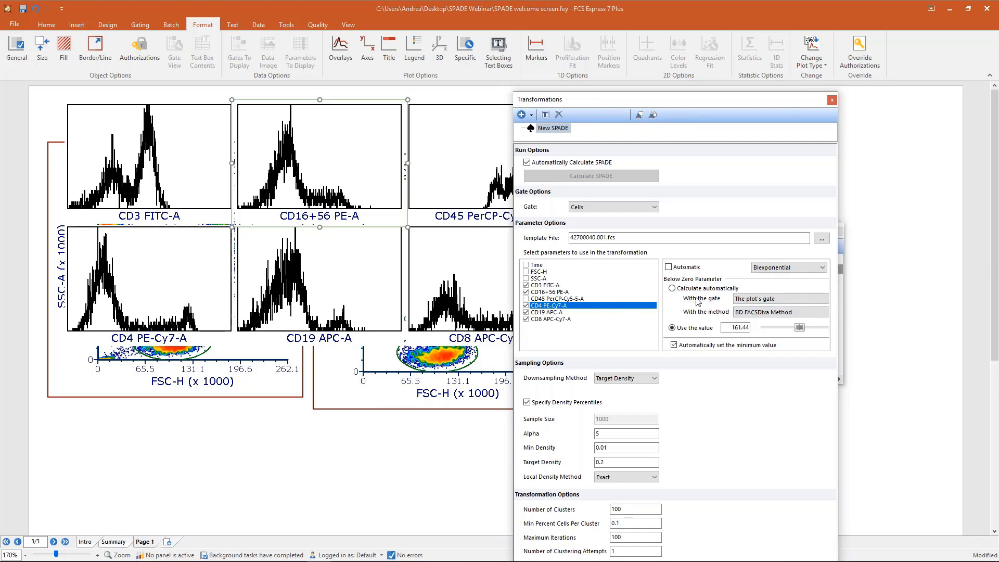
click(674, 270)
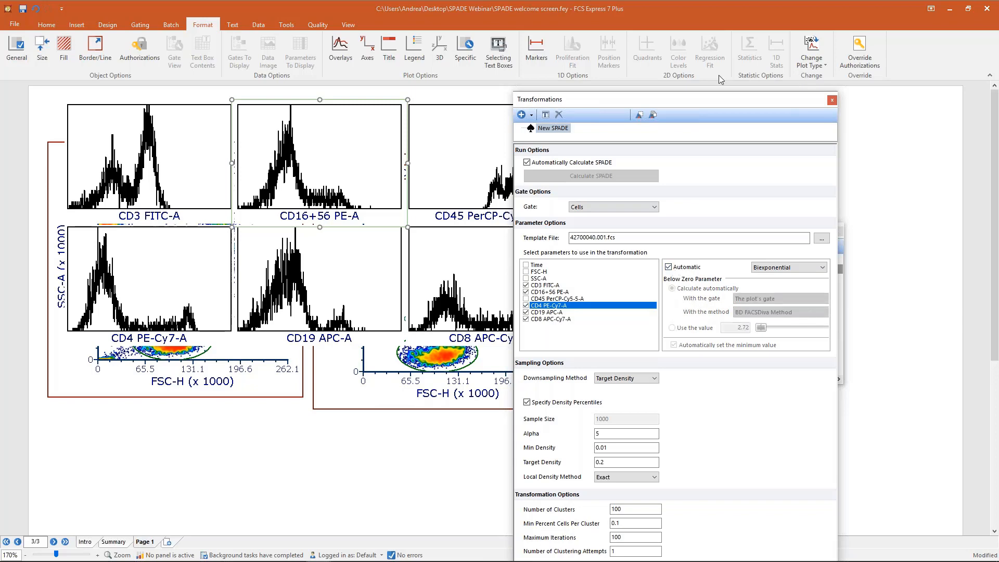
- Move the Transformations window up to reveal all its settings and examine the downsampling method, alpha, minimum density, target density and cluster number
drag(714, 101, 466, 24)
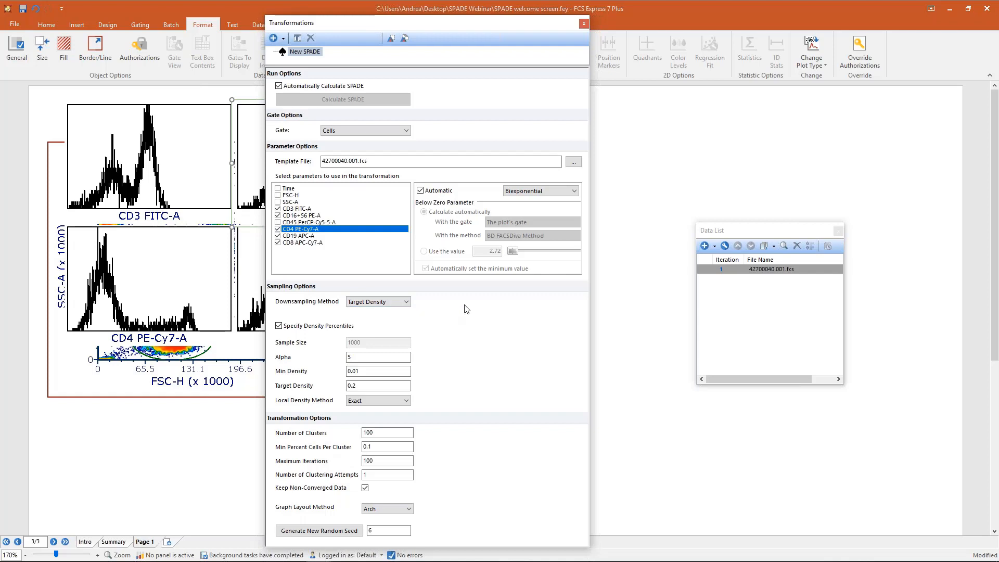
click(406, 304)
click(492, 302)
click(372, 360)
key(Tab)
key(Tab)
click(364, 386)
drag(364, 385, 349, 385)
double_click(357, 385)
drag(364, 370, 346, 372)
key(Tab)
drag(376, 371, 328, 371)
click(365, 385)
click(369, 371)
drag(380, 431, 322, 429)
- Delete the multi-plot histogram group covering the density plots
click(124, 128)
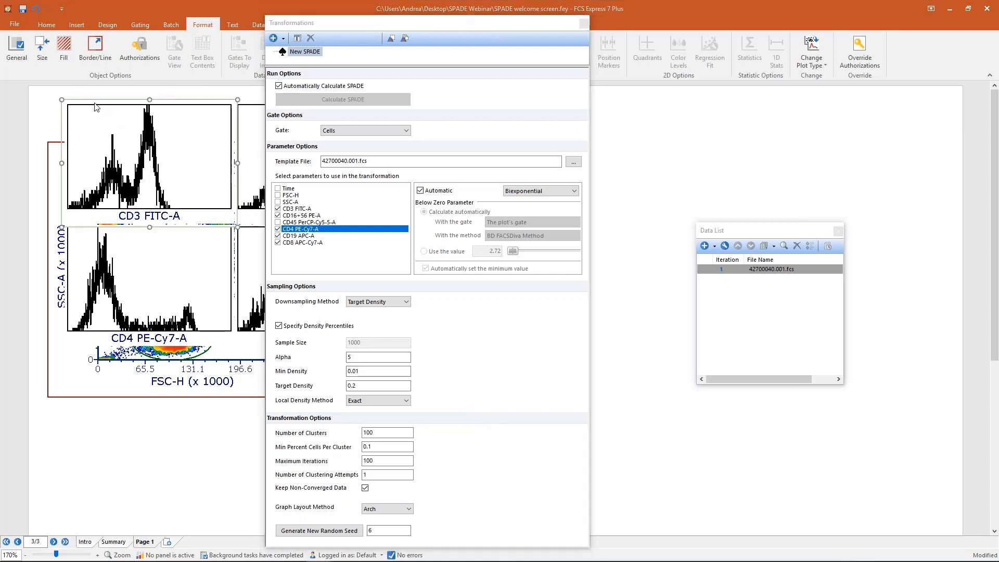
click(73, 100)
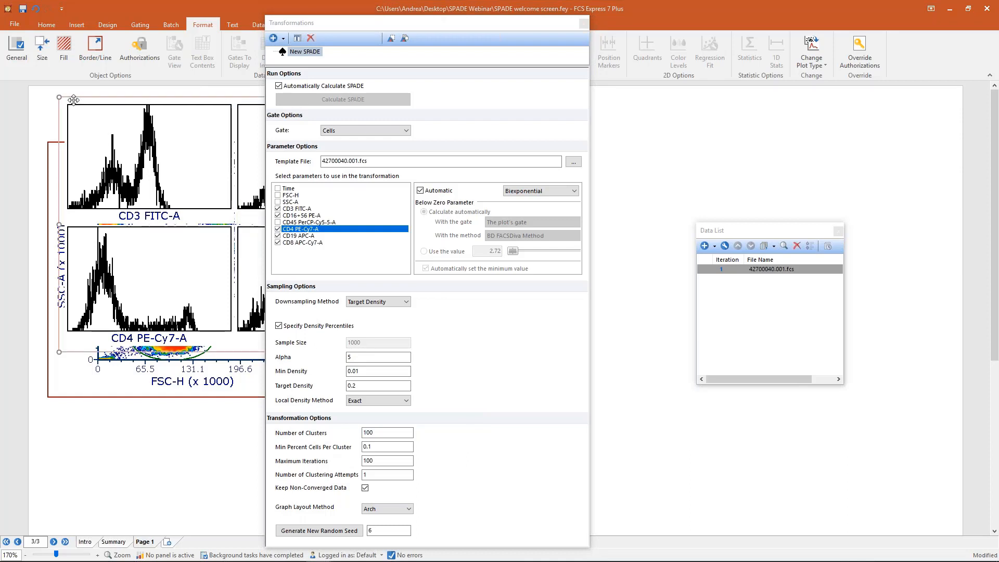
key(Delete)
- Examine the SPADE transformation options: number of clusters, minimum percent cells, iterations, clustering attempts, graph layout method and random seed
click(385, 432)
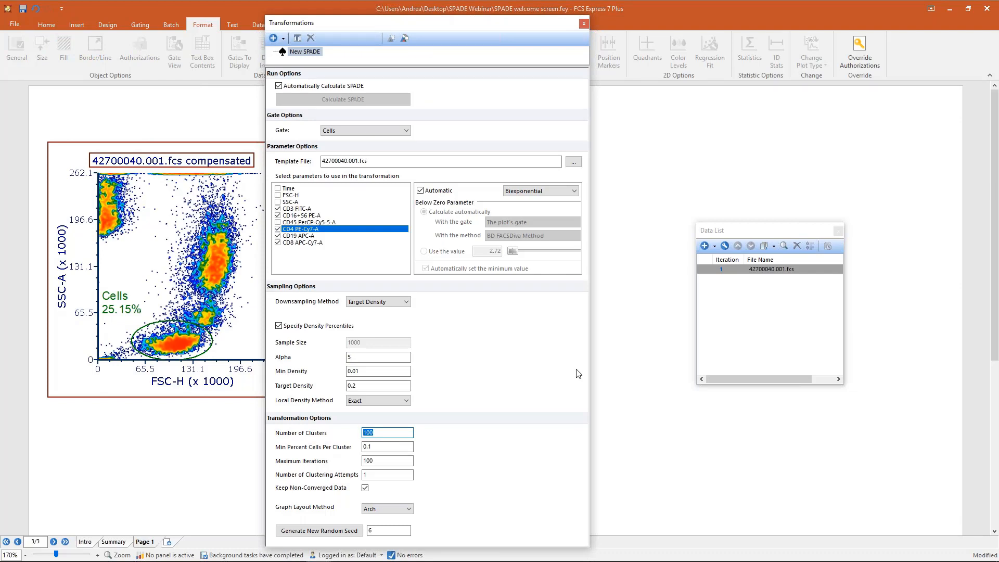
click(389, 429)
double_click(376, 446)
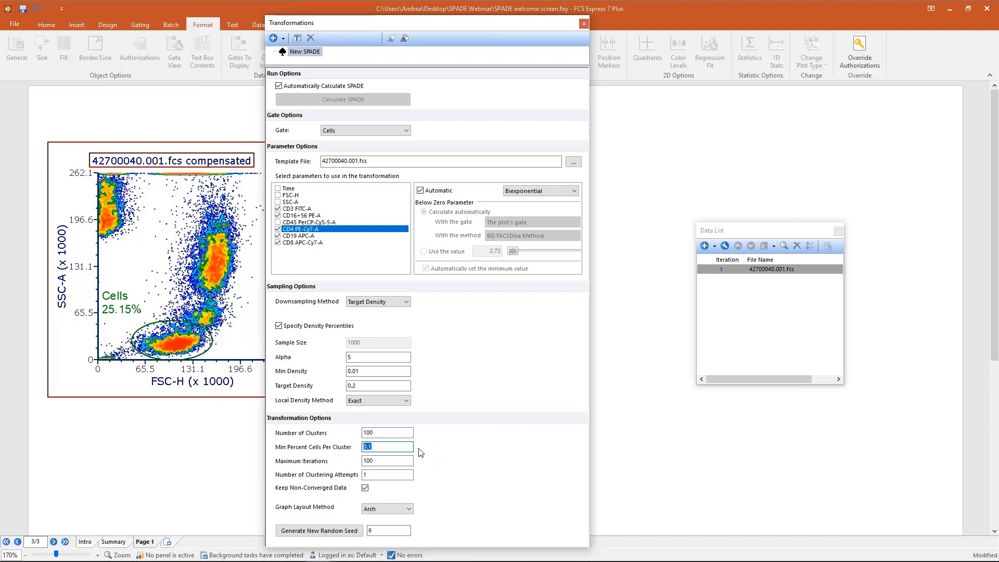
key(Tab)
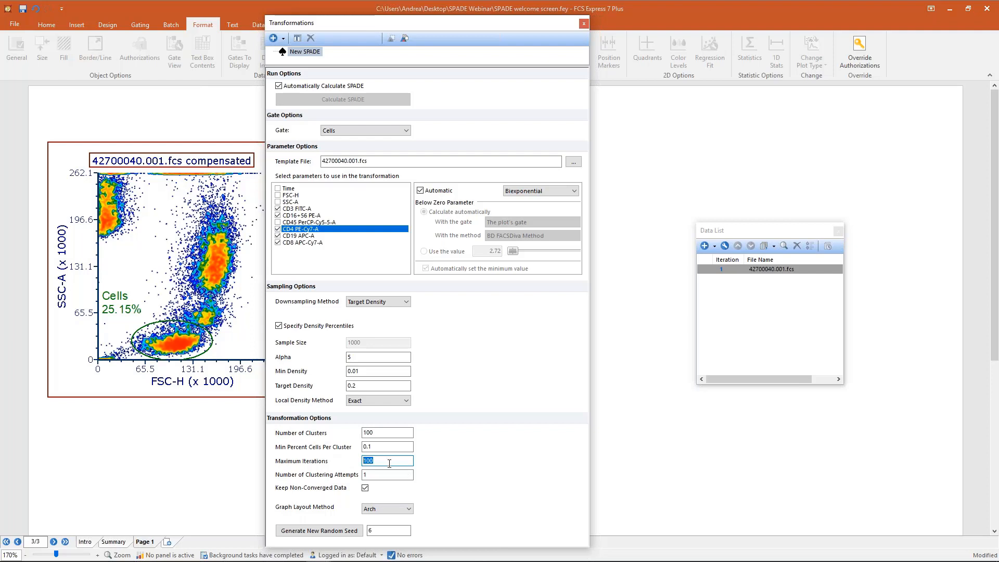
key(Tab)
click(383, 509)
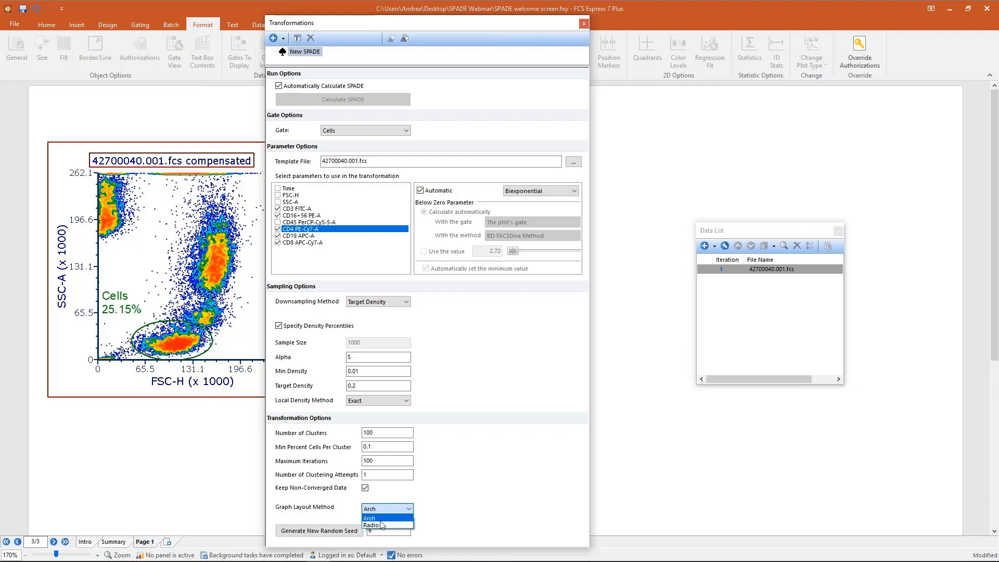
click(505, 446)
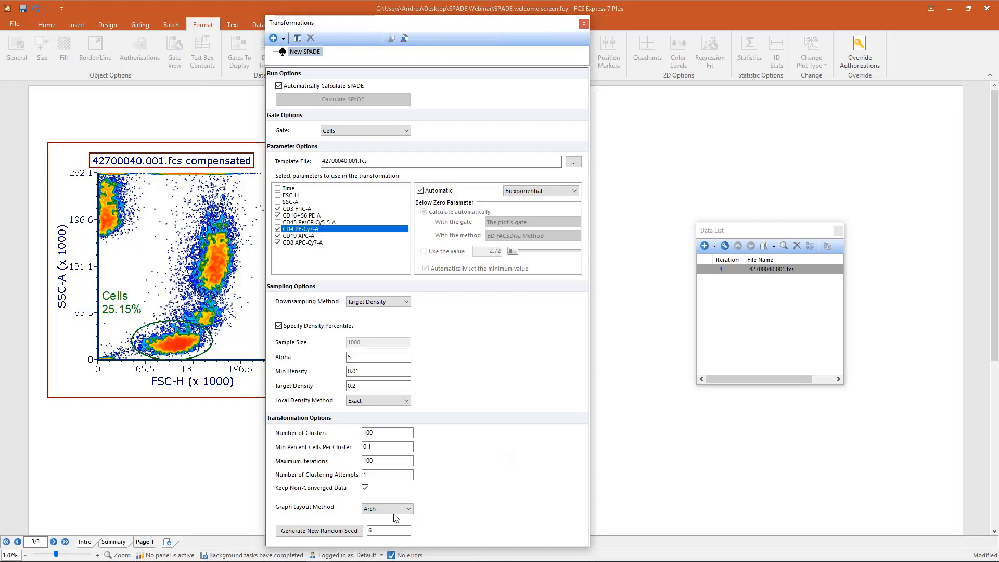
double_click(378, 531)
- Move the Transformations window off the second density plot and delete that Cells-gated plot from the page
drag(415, 23, 208, 14)
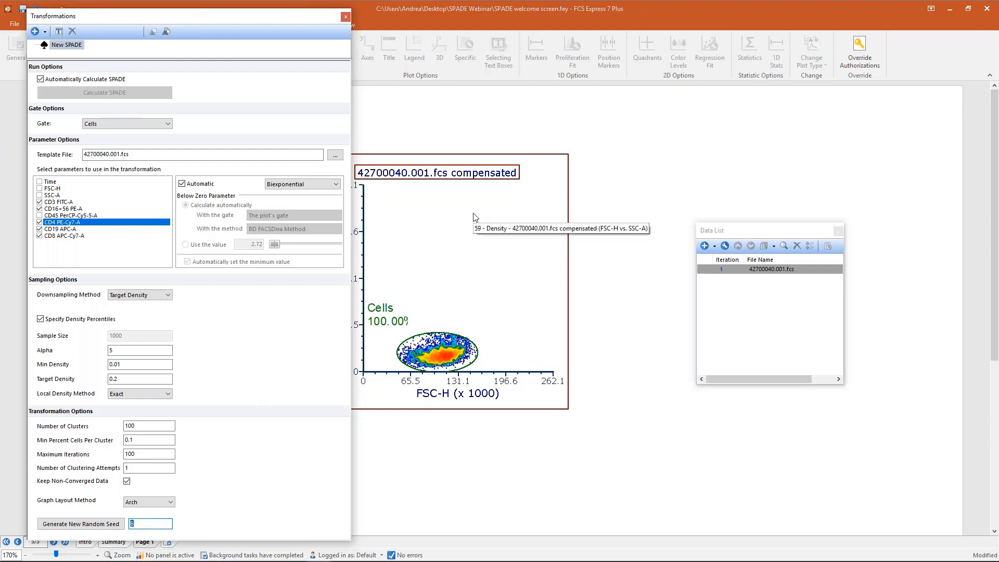
click(64, 47)
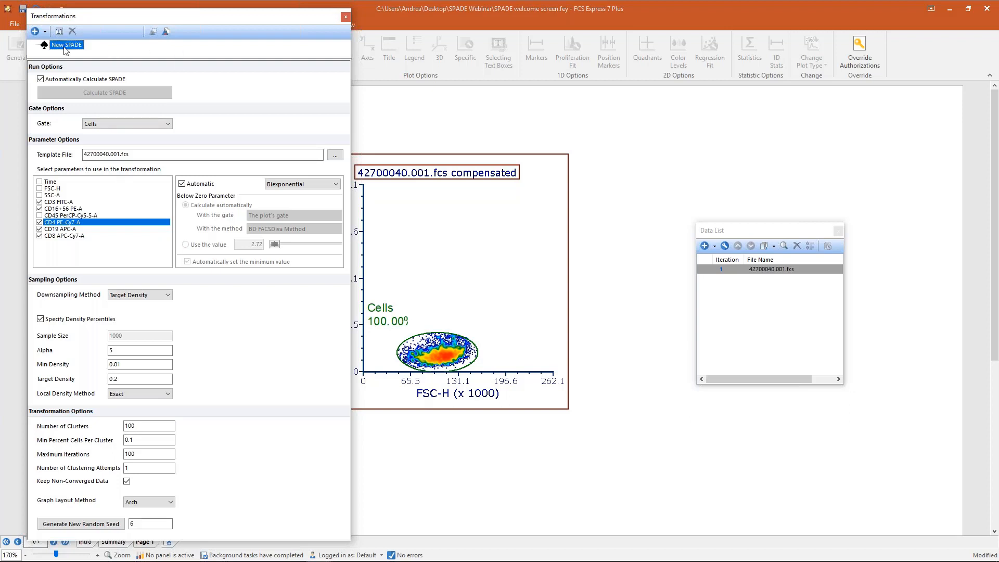
click(430, 151)
key(Delete)
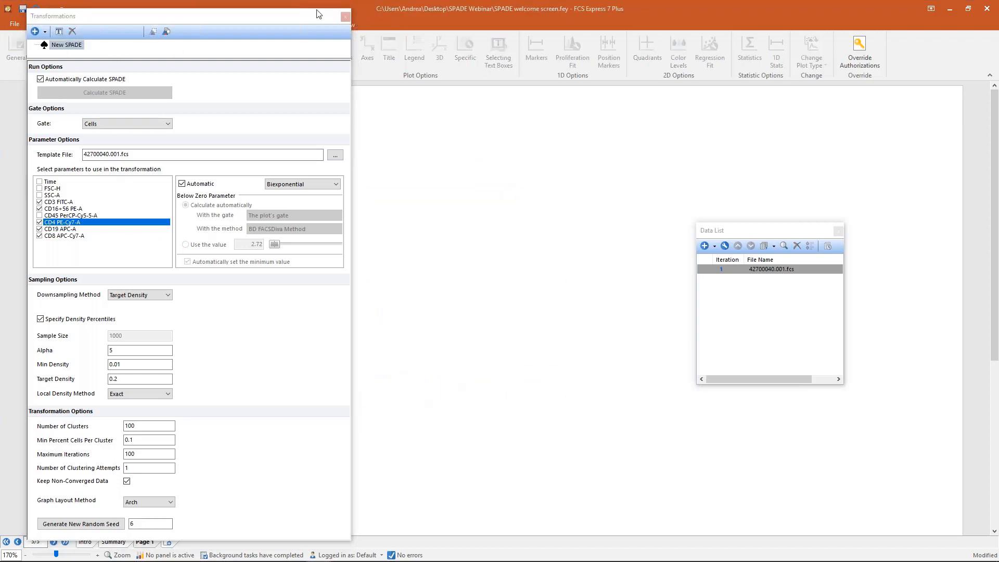
- Close the Data List window, dock the Transformations window beside the page and make it narrower
drag(303, 18, 273, 162)
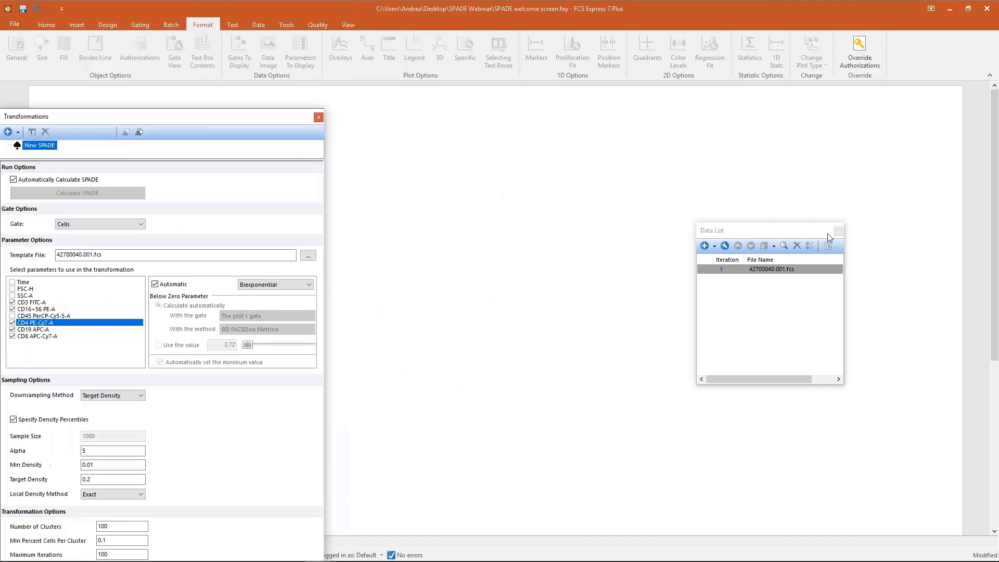
click(839, 231)
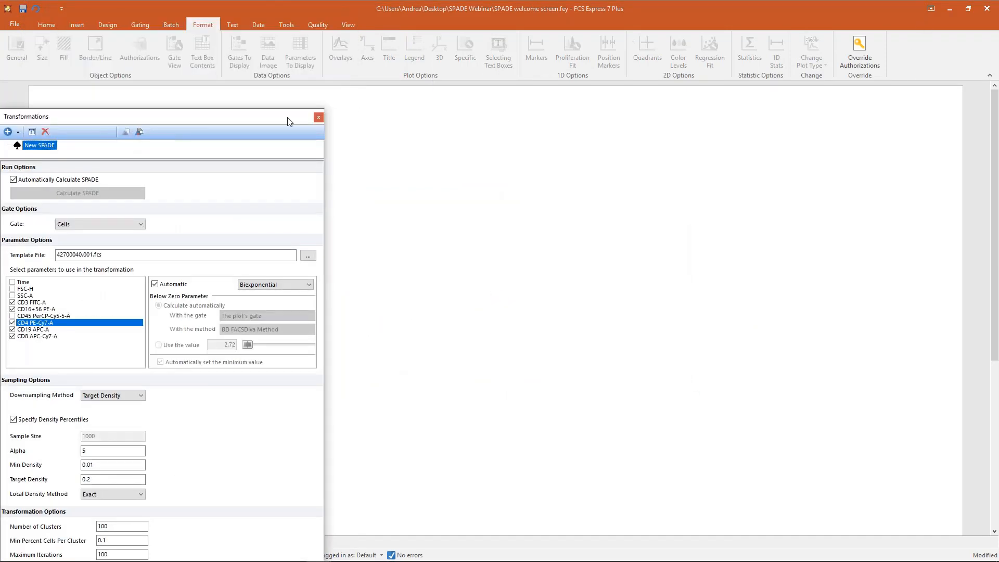
drag(240, 120, 485, 314)
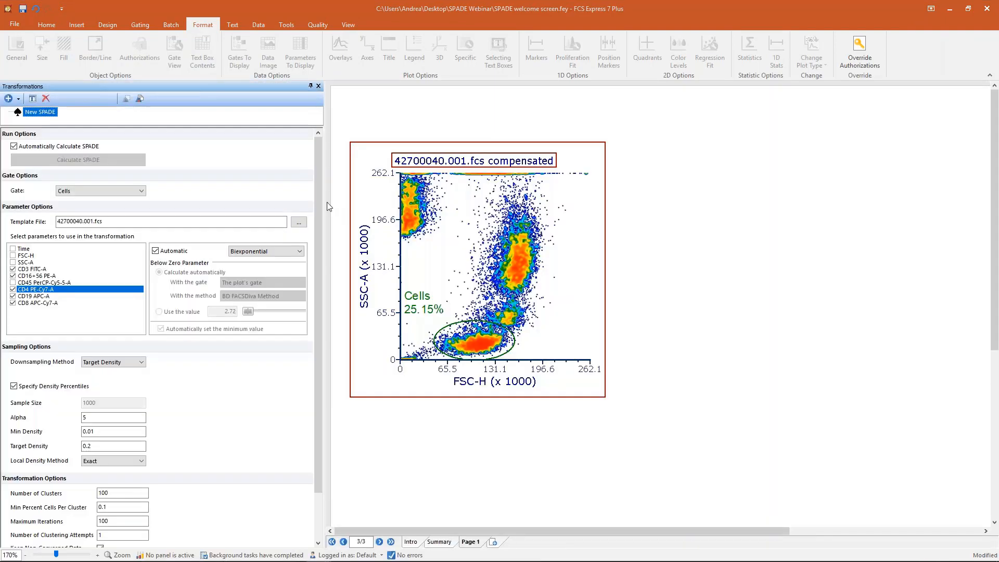
drag(323, 198, 253, 199)
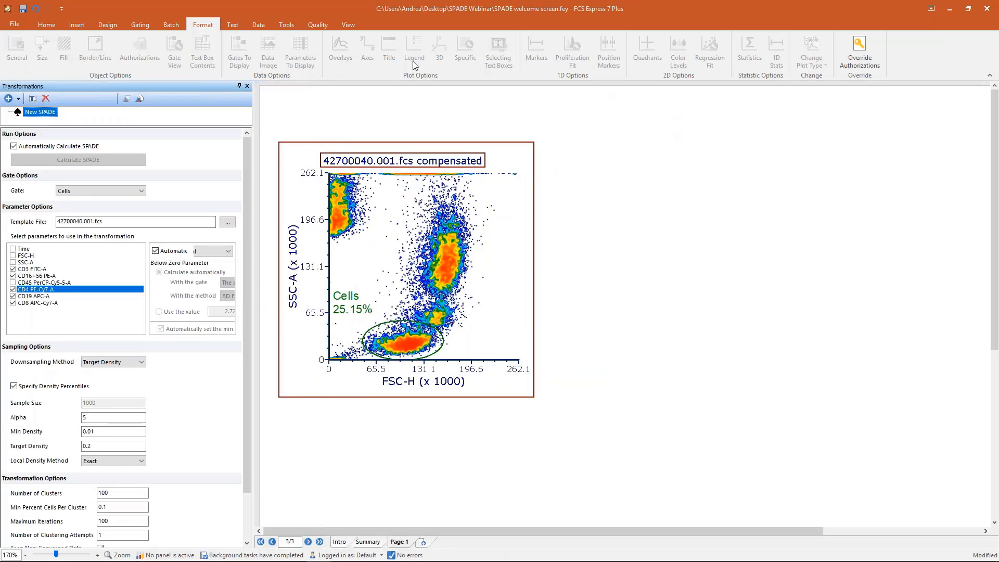
- Insert a Plate Heat Map beside the density plot, continue past the message, and apply the New SPADE transformation to it
click(76, 25)
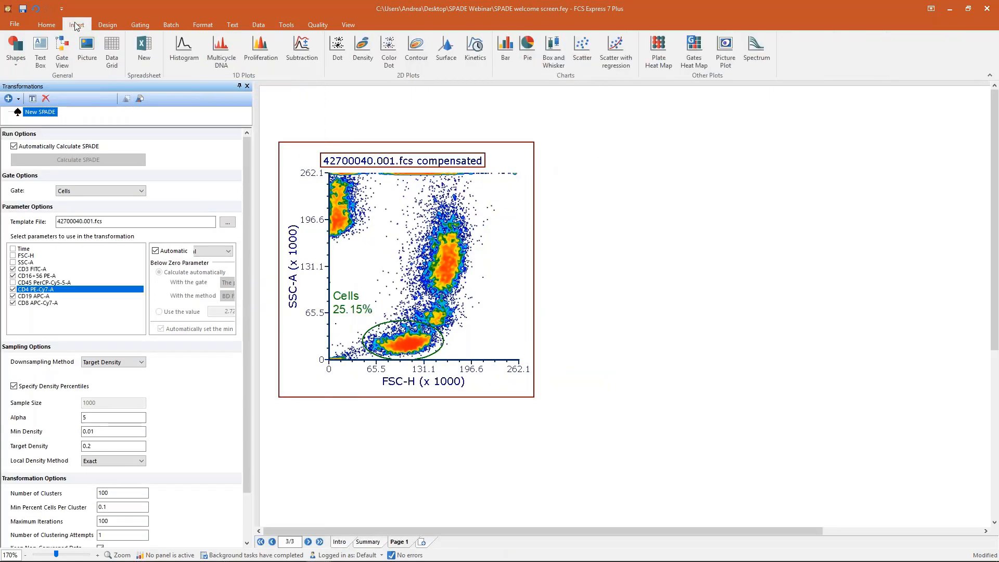
click(659, 61)
drag(544, 148, 830, 406)
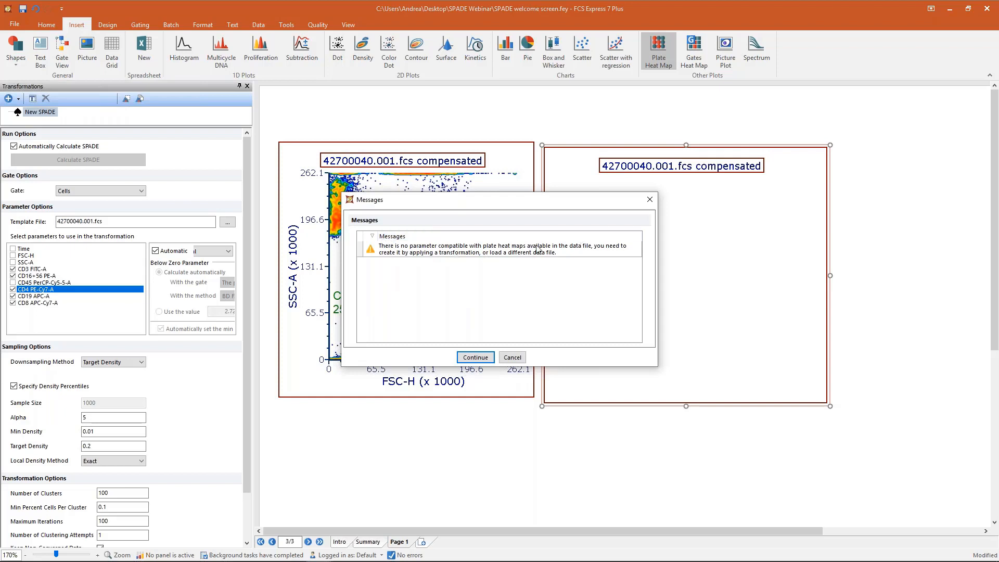
click(475, 357)
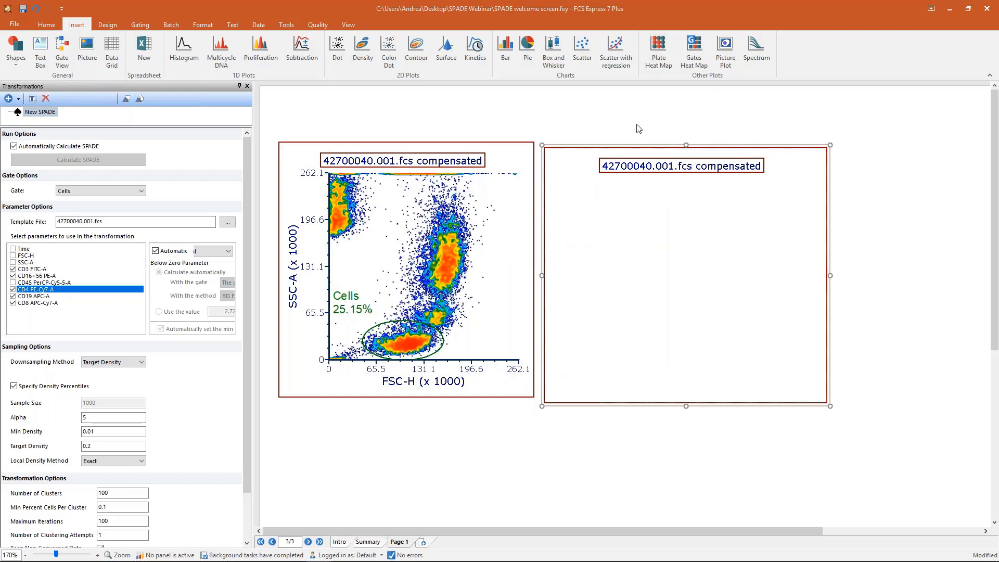
drag(603, 146, 600, 142)
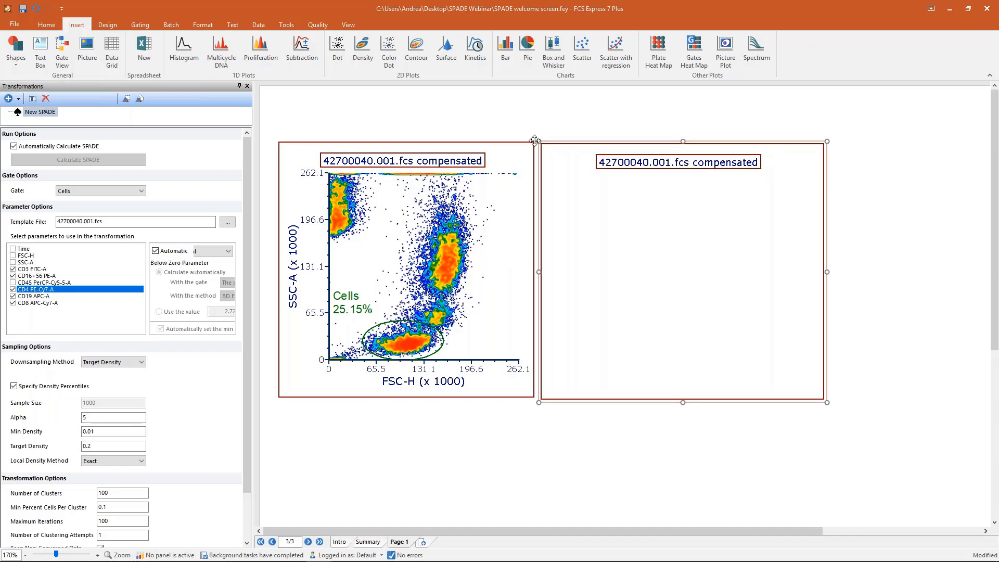
drag(42, 112, 616, 220)
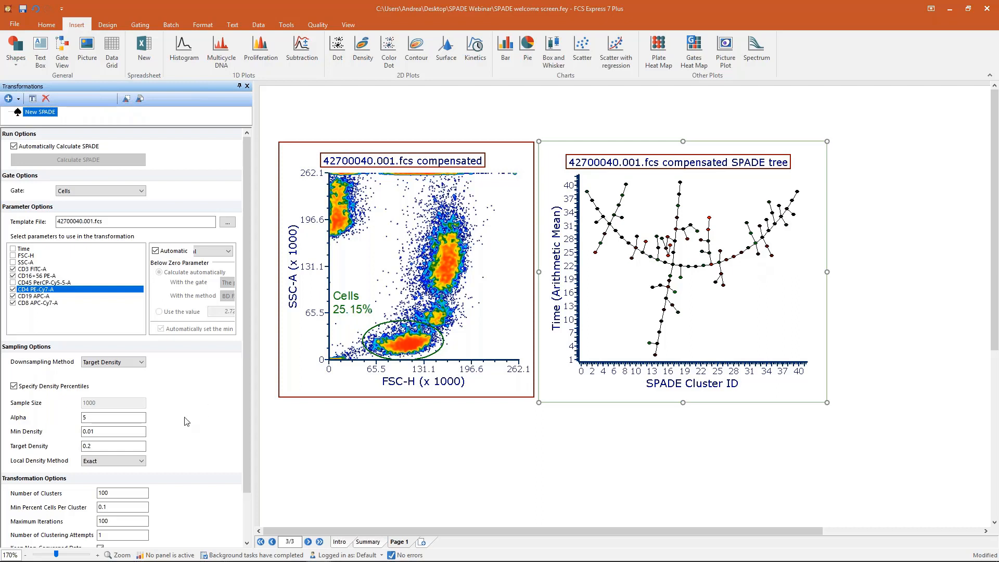
- Examine the number of clusters and the available graph layout methods against the SPADE tree
click(103, 493)
double_click(103, 492)
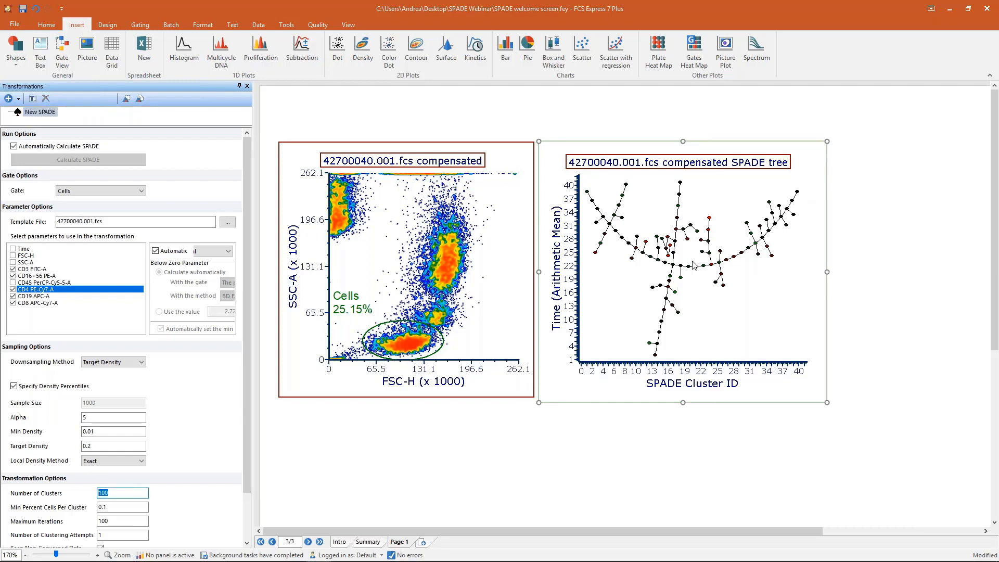
scroll(248, 439, down, 2)
click(129, 515)
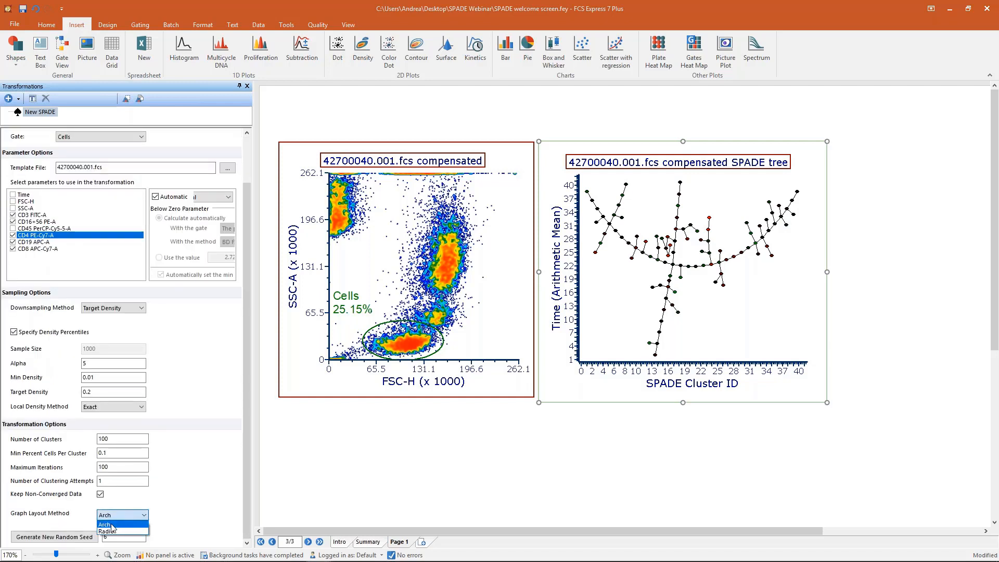
click(656, 222)
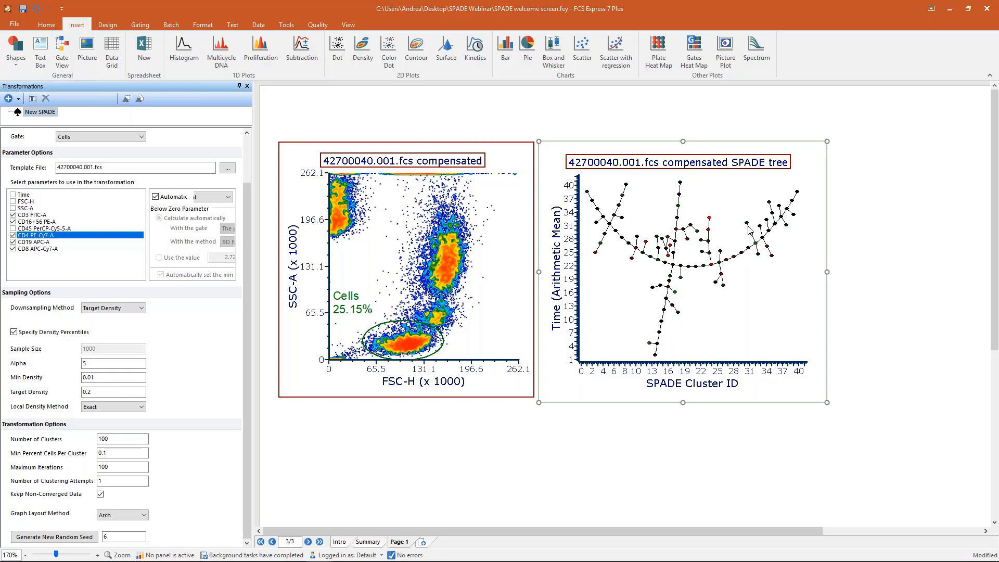
- Try the Radio graph layout method on the SPADE tree and return it to Arch
click(144, 515)
click(112, 532)
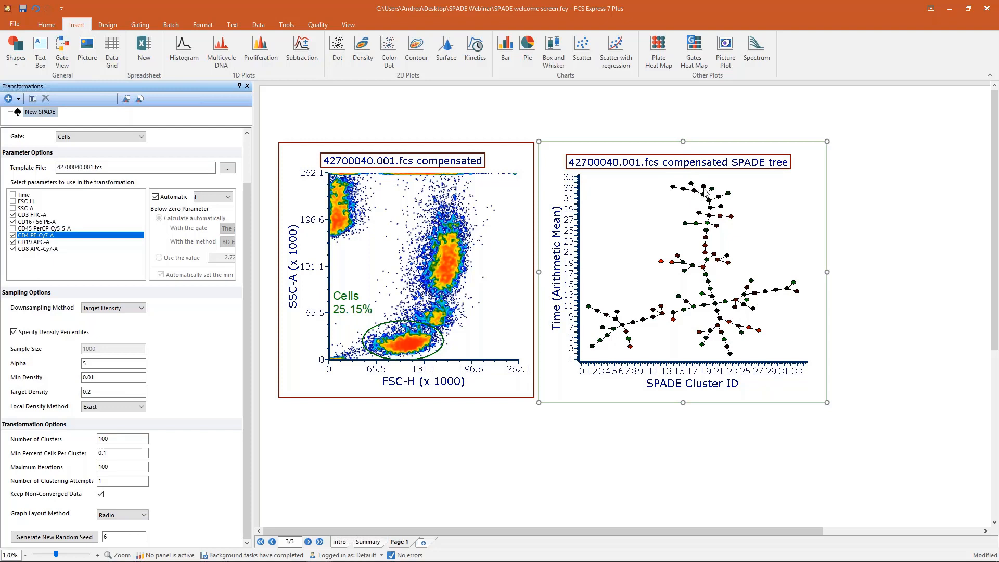
click(140, 515)
click(106, 524)
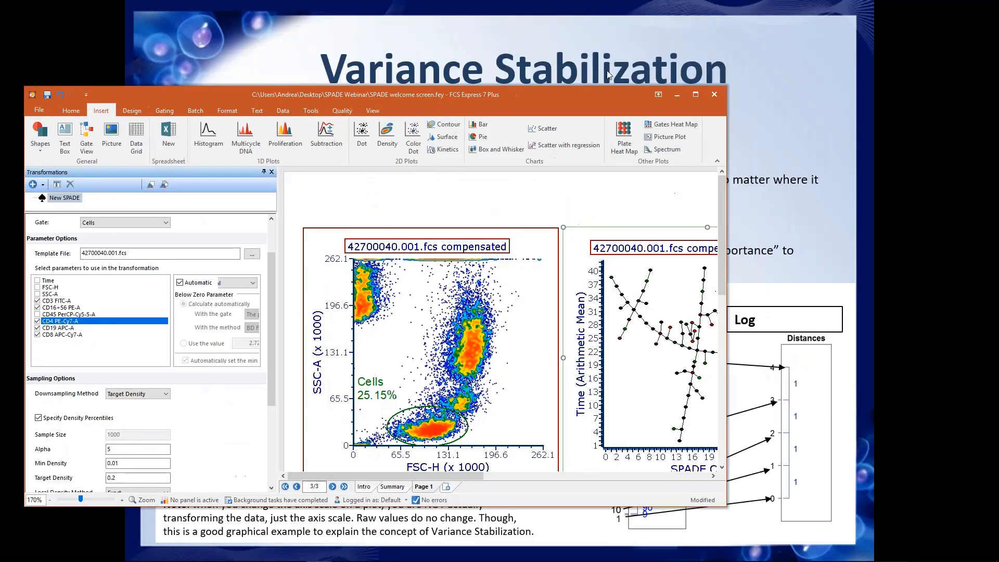
- Minimize the current layout window, switch to the FCS Express window with the prepared Empty layout file, and maximize it
click(678, 99)
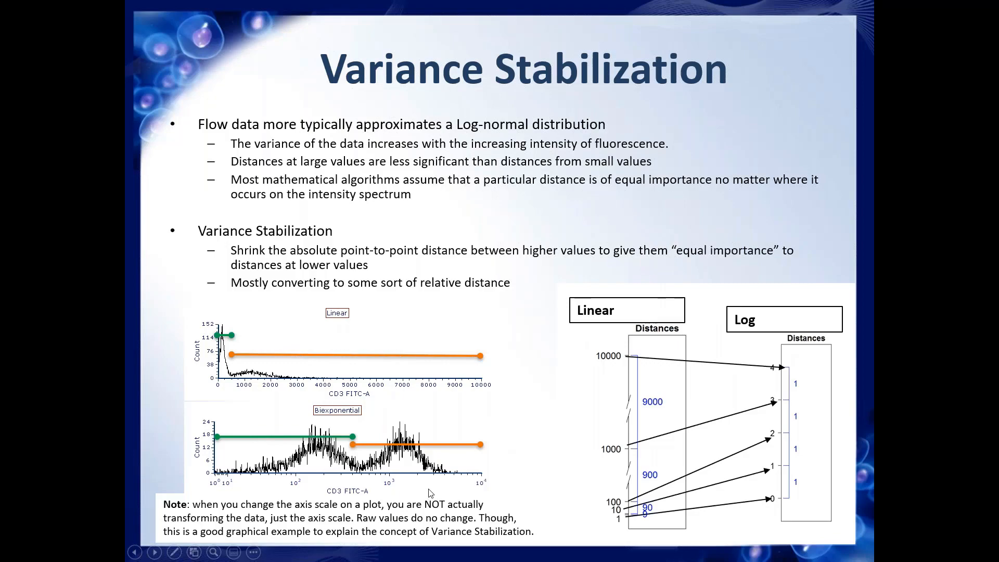
key(alt+Tab)
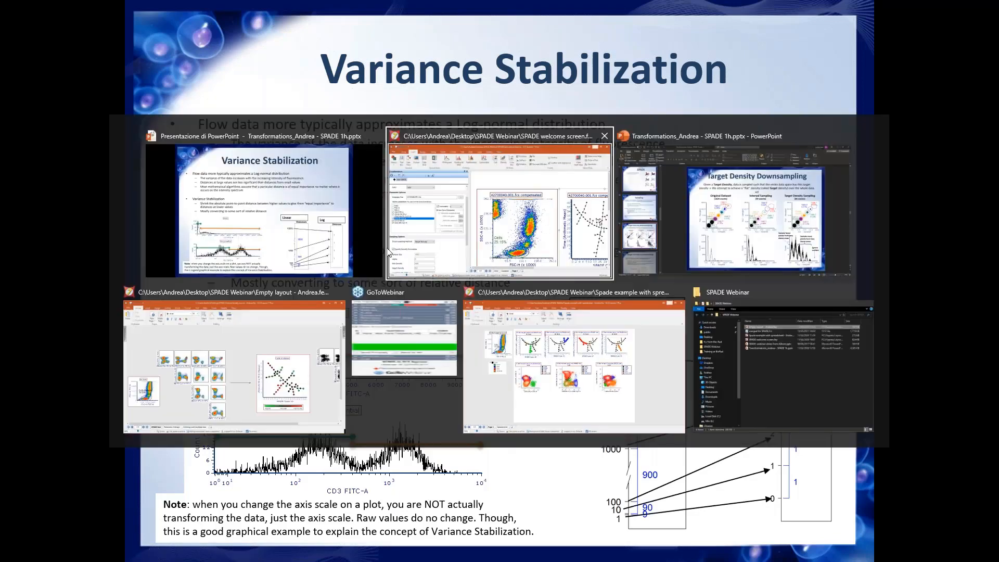
click(252, 376)
drag(473, 167, 394, 2)
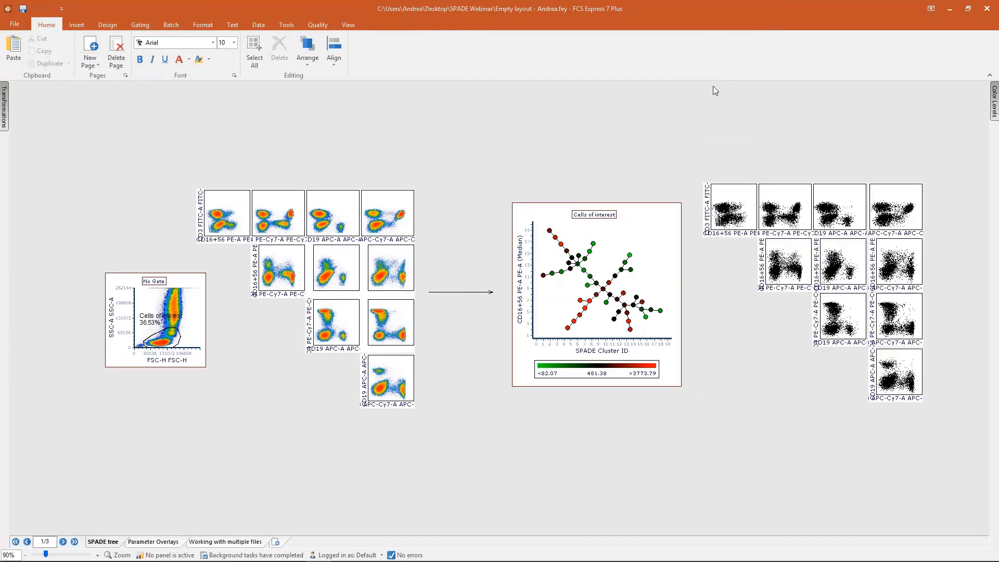
- Select the No Gate density plot holding the Cells of interest gate on the SPADE tree page for inspection
scroll(498, 126, up, 1)
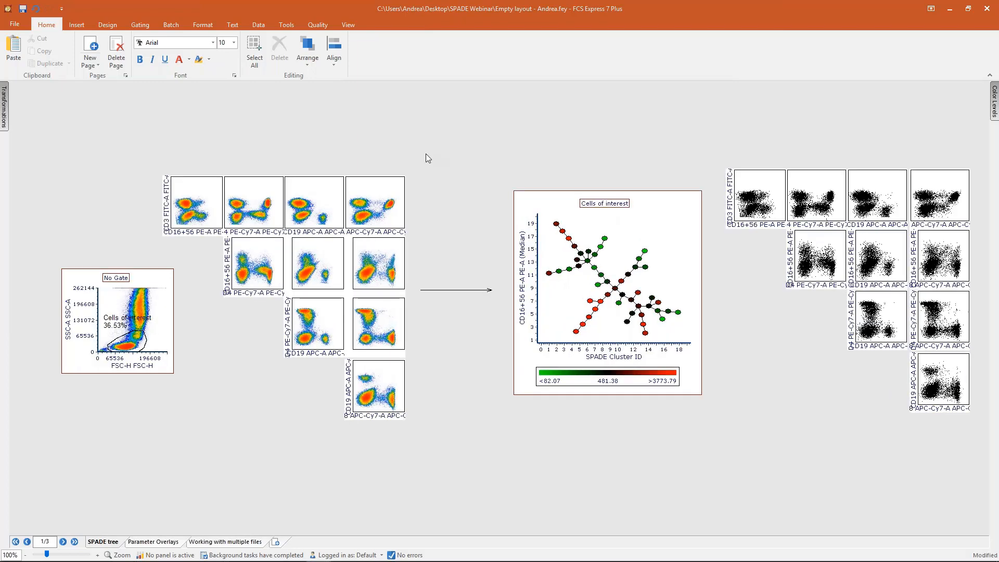
scroll(425, 158, up, 1)
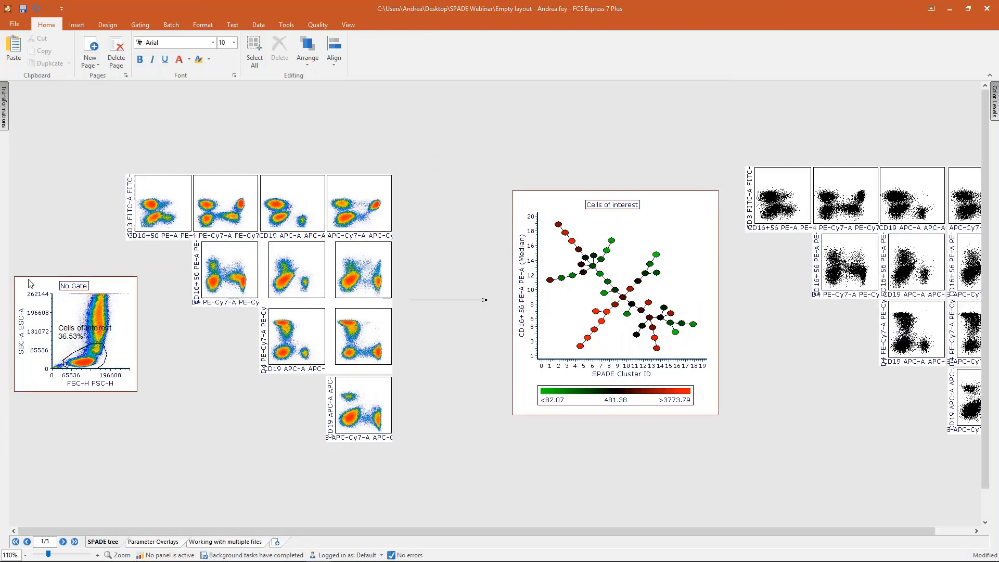
click(111, 360)
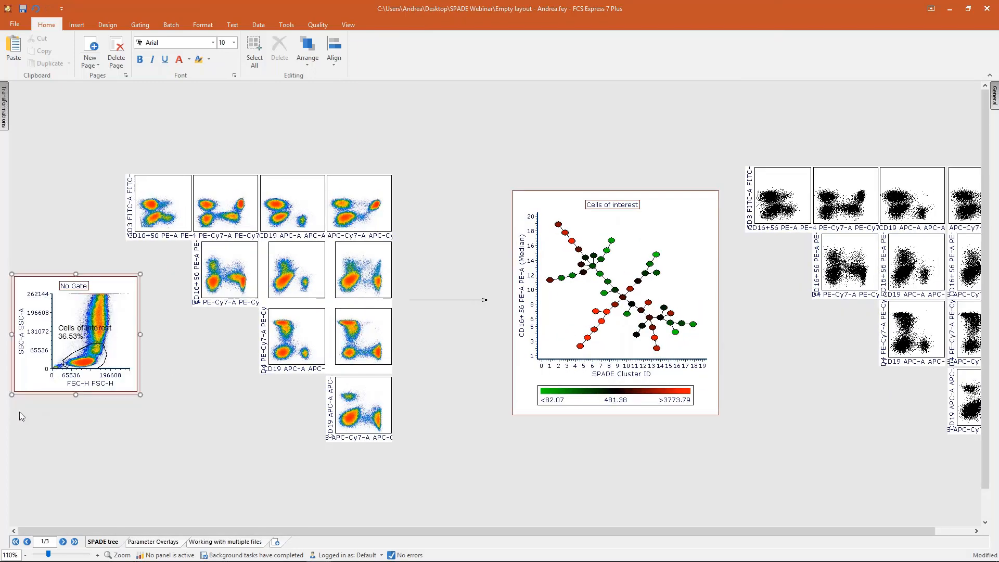
- Examine the density plots, the CD16+56 SPADE tree of the Cells of interest gate and the neighbouring black dot plots
drag(111, 155, 409, 475)
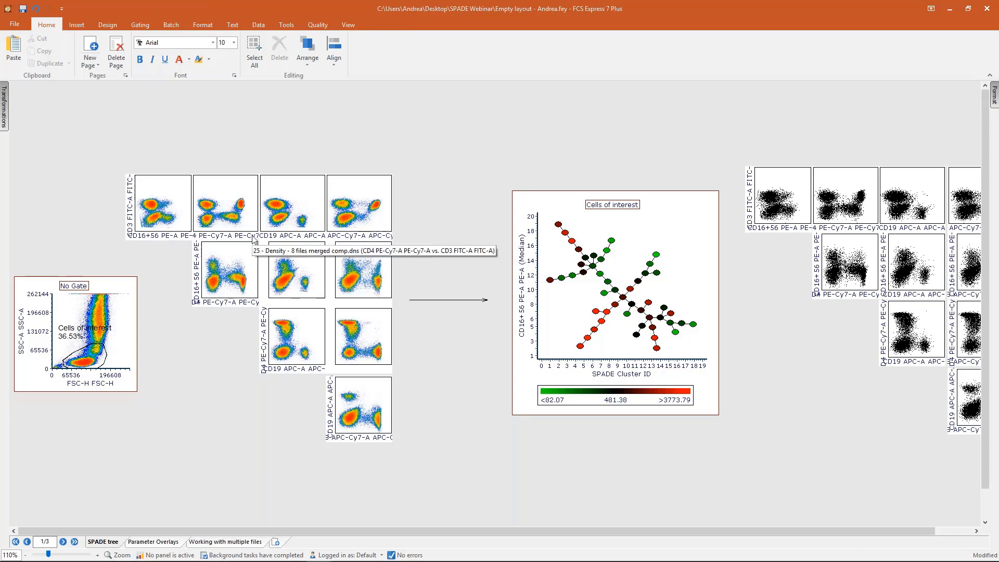
drag(491, 152, 737, 463)
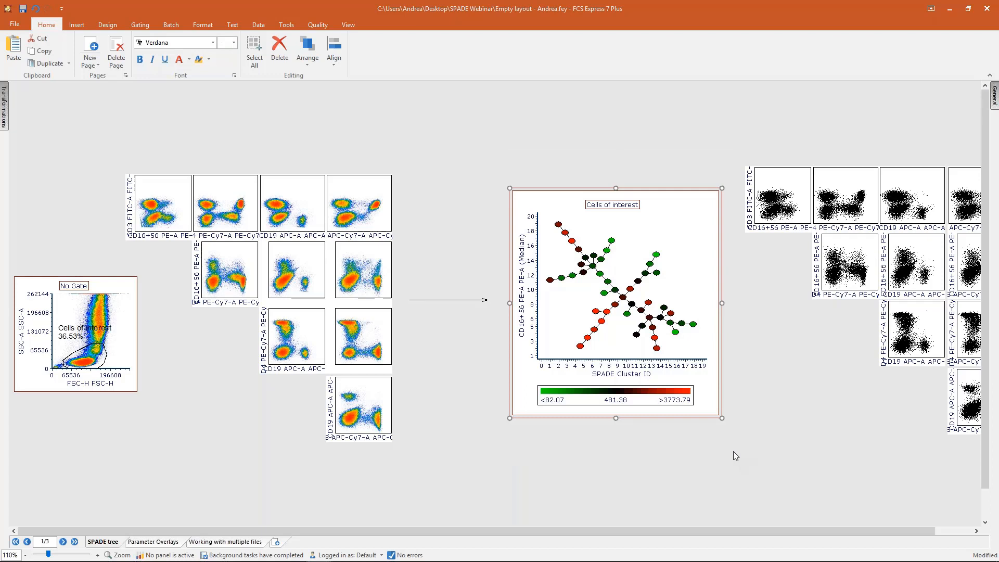
drag(738, 439, 480, 155)
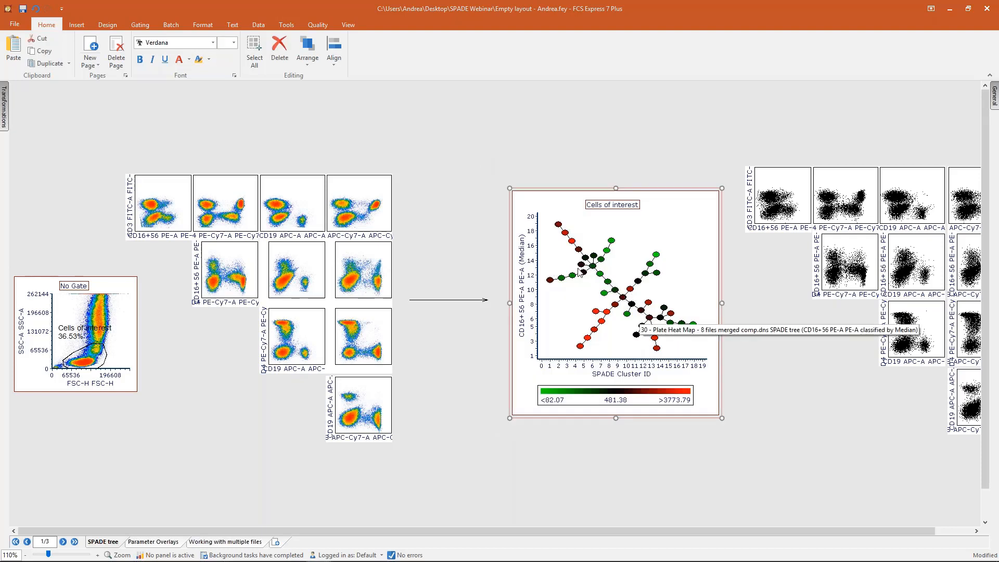
click(629, 462)
scroll(661, 458, up, 2)
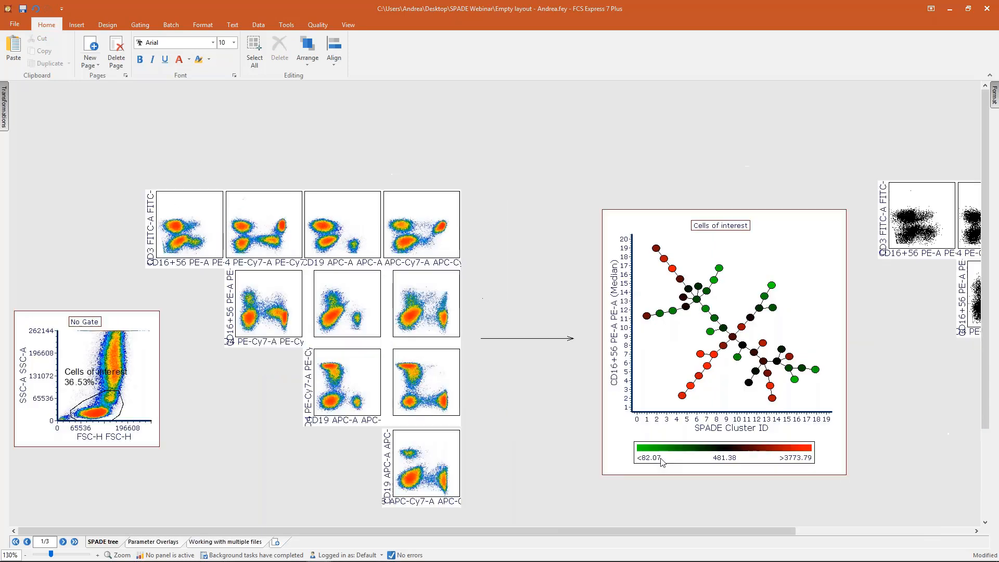
scroll(662, 466, up, 1)
drag(659, 530, 891, 527)
scroll(506, 332, down, 3)
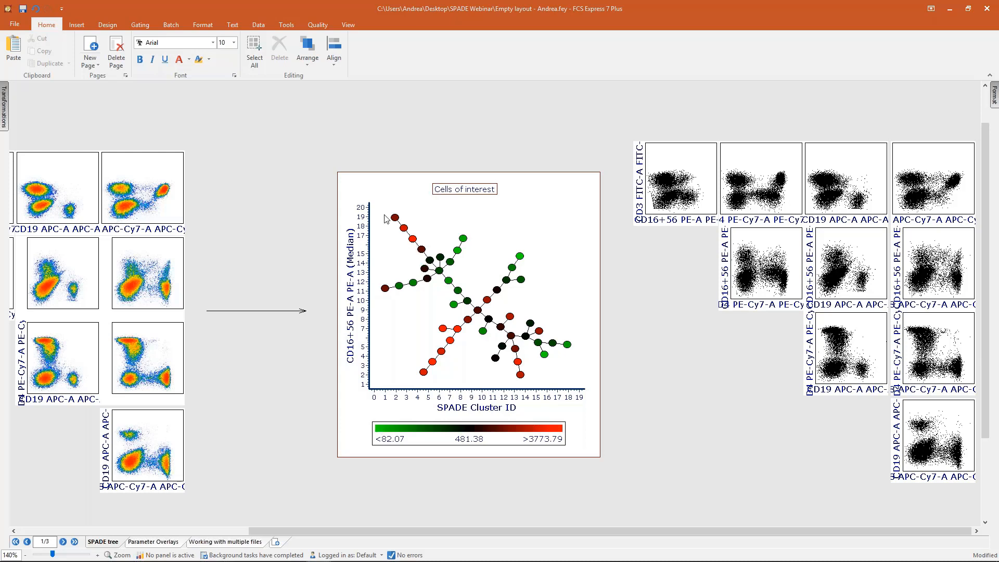
- Examine the SPADE tree's high-expression branches and change the displayed statistic parameter to CD8 APC-Cy7-A APC-Cy7-A
drag(386, 211, 422, 252)
drag(408, 379, 462, 328)
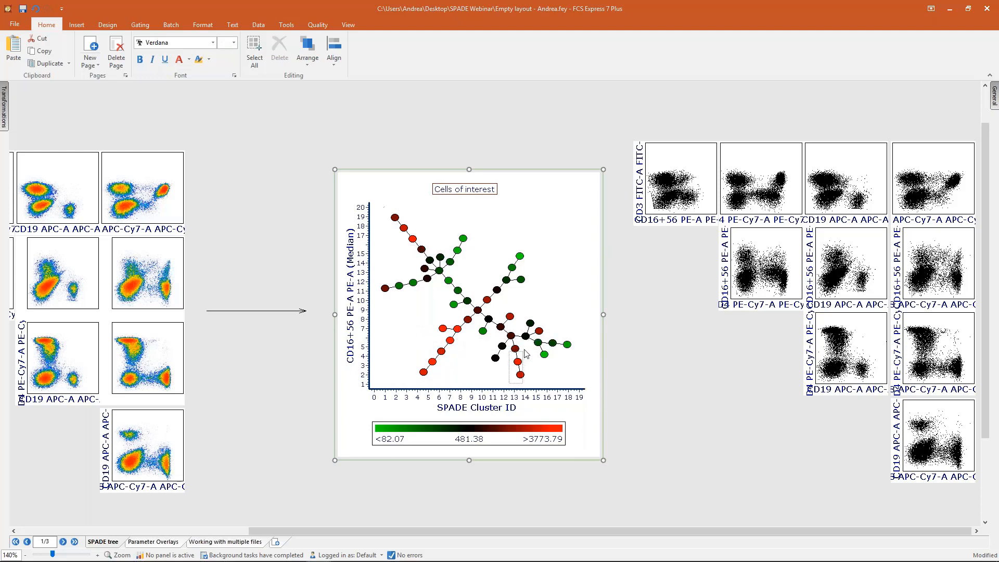
click(350, 299)
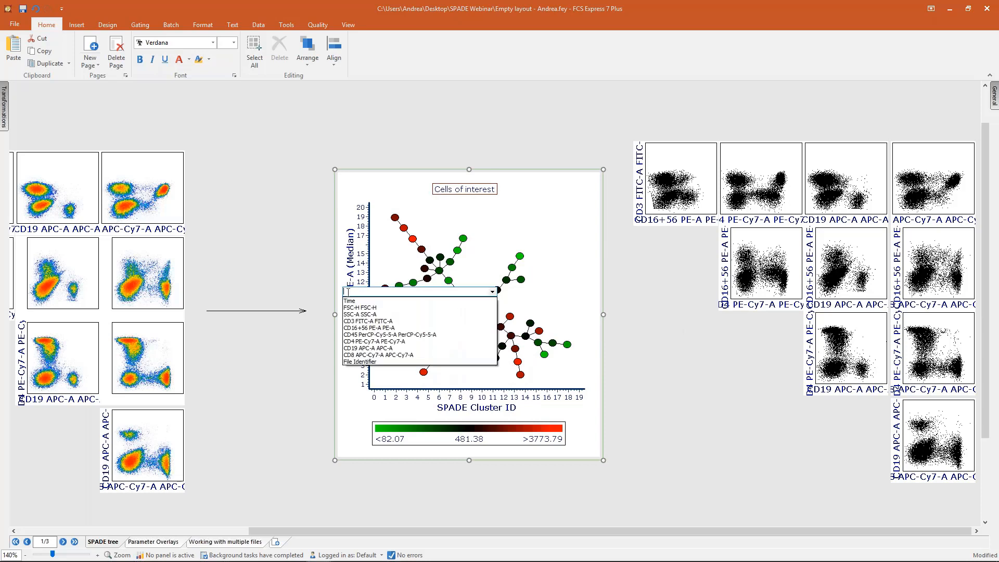
click(364, 355)
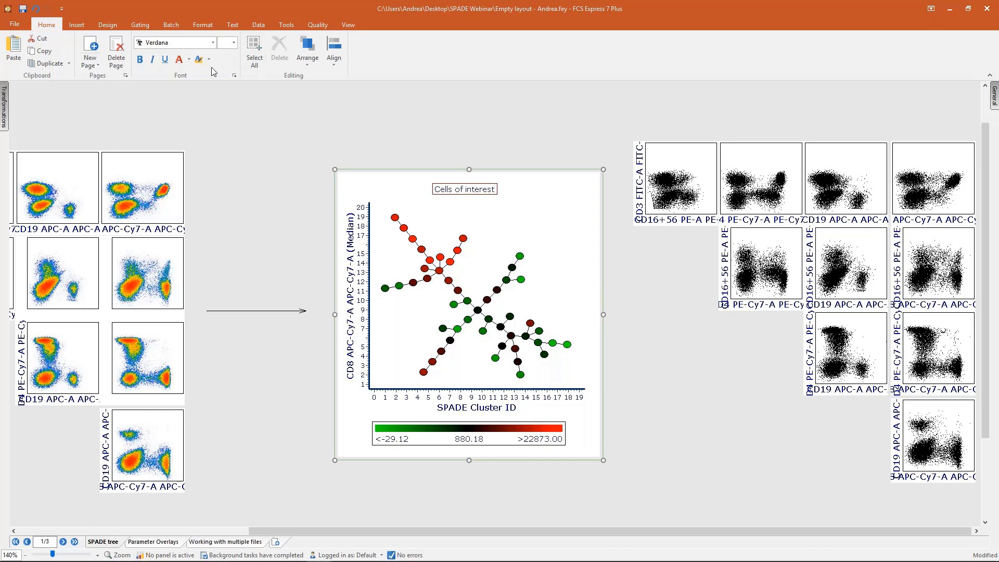
- Open the SPADE tree's overlay formatting options and review the available choices for Statistic to show and Statistic Parameter
click(203, 25)
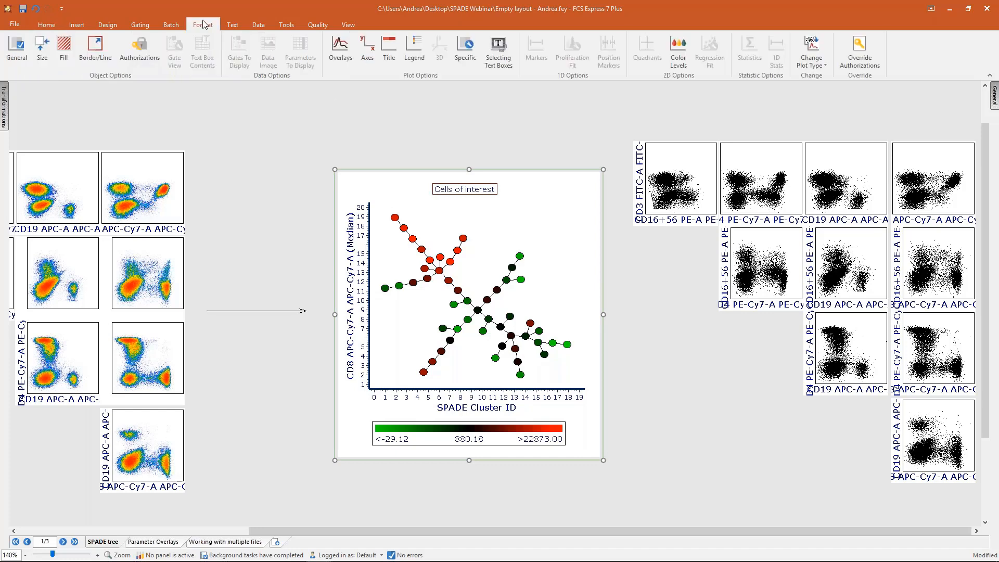
click(341, 50)
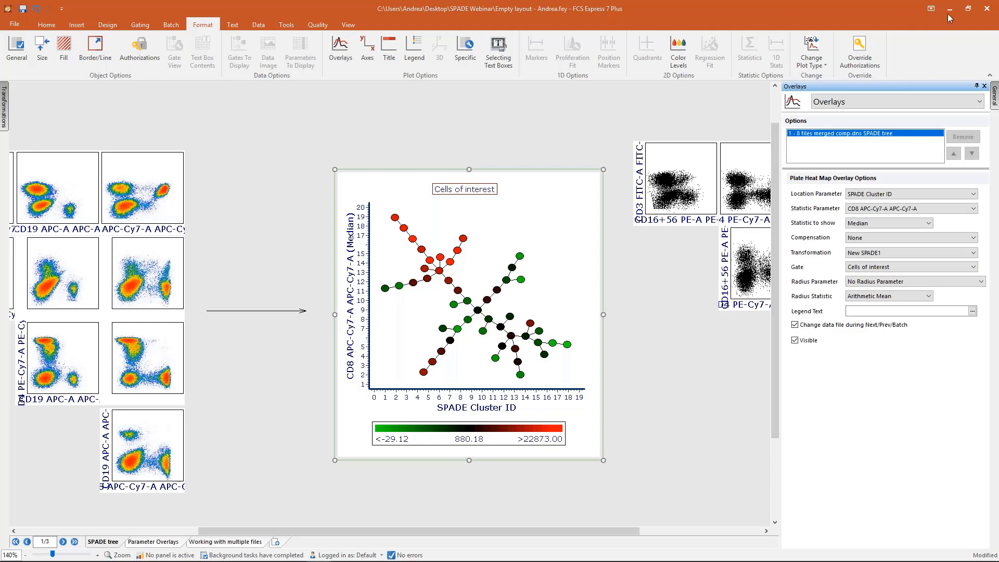
click(859, 223)
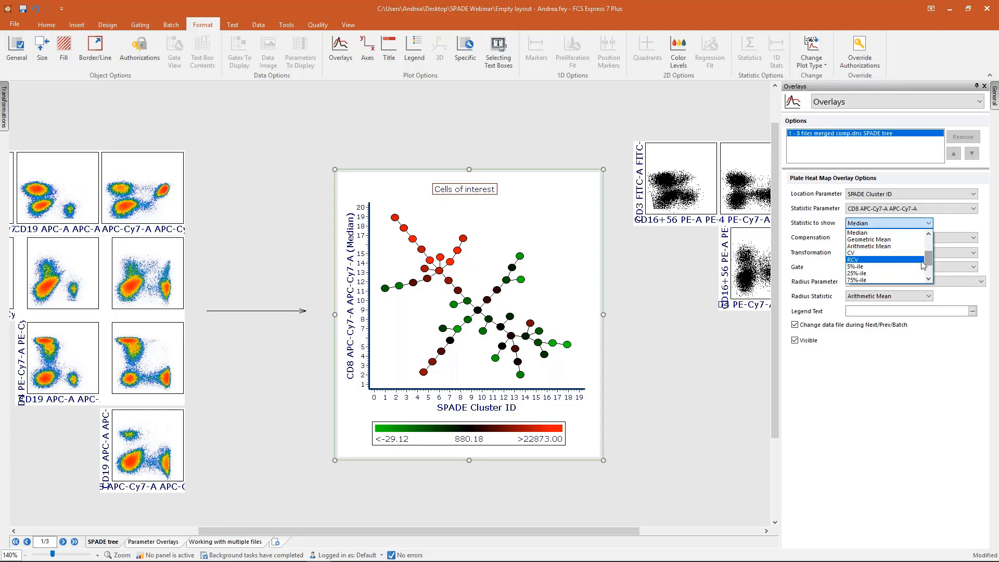
click(901, 407)
click(869, 210)
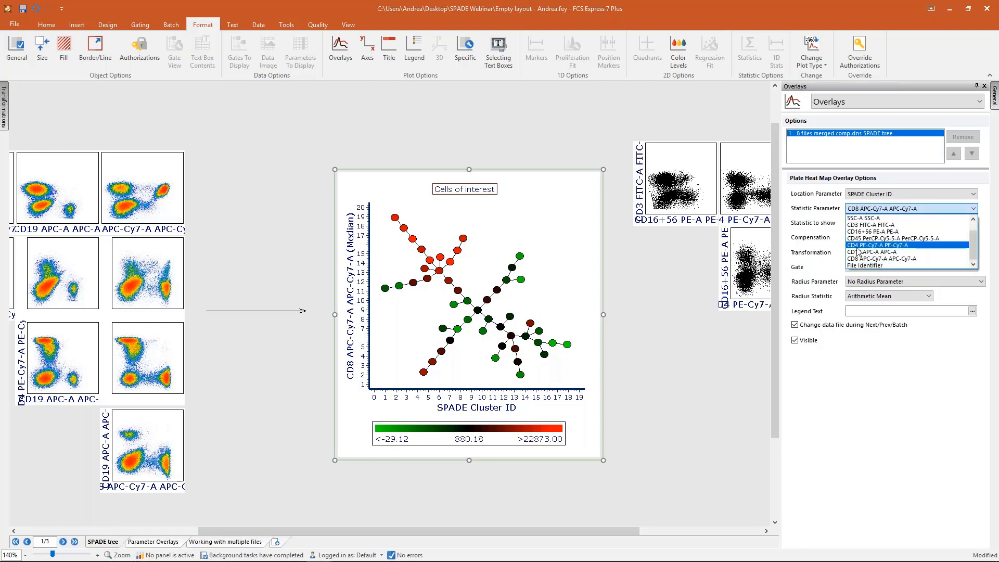
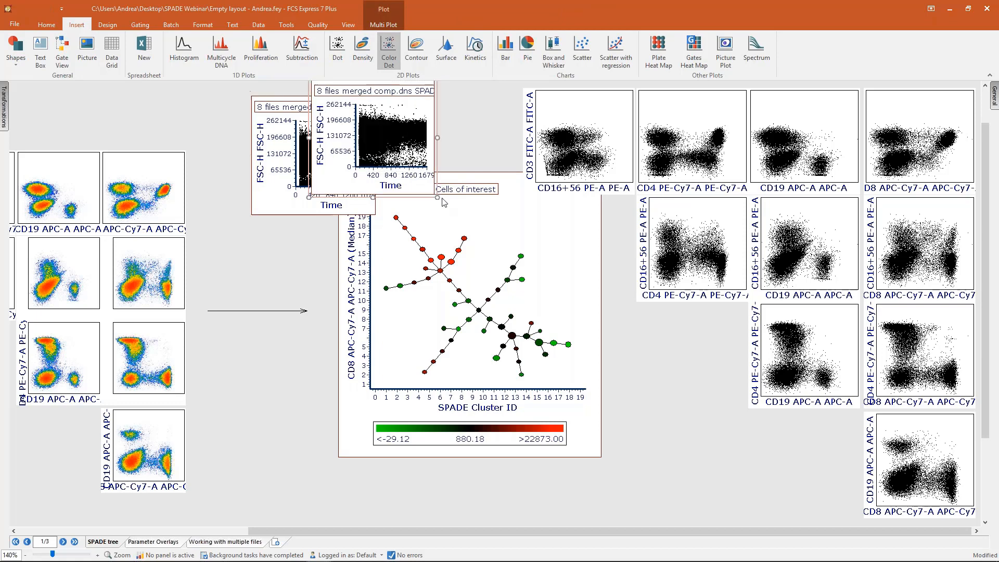
- Check the NxN Plots multi-plot option and delete the two extra FSC-H versus Time plots above the SPADE tree
click(382, 25)
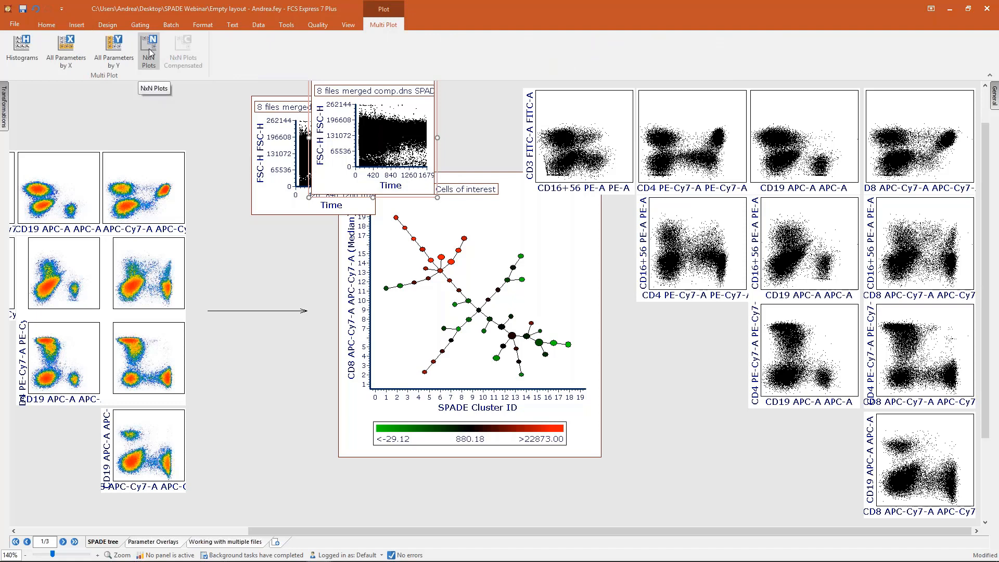
click(149, 52)
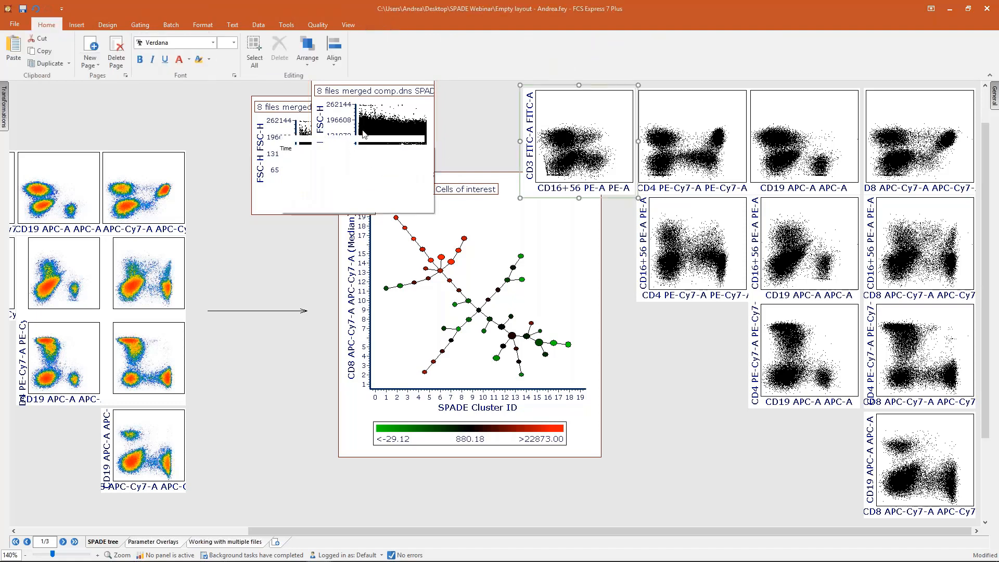
click(409, 124)
key(Delete)
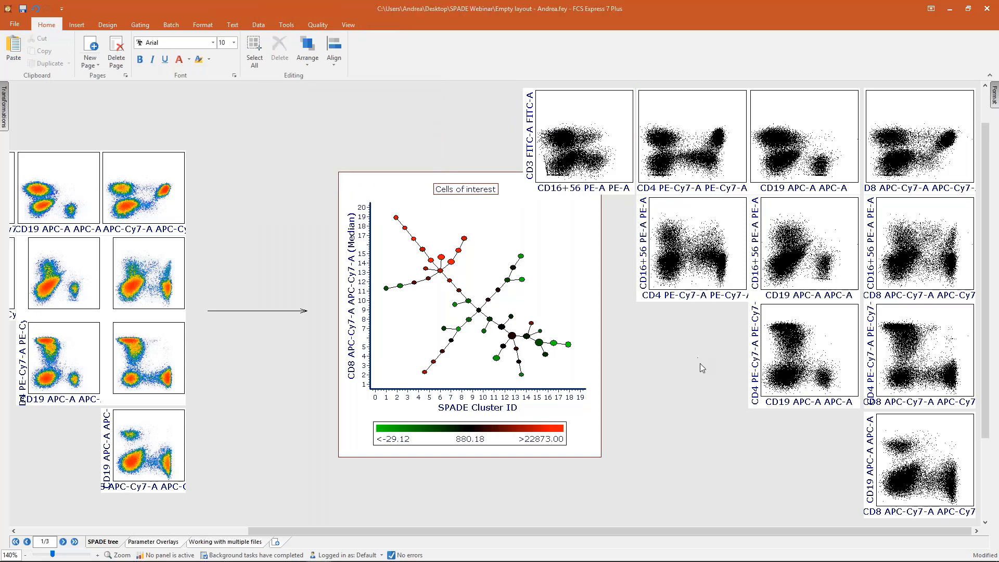
- Move the SPADE tree slightly down and create a red well gate named CD8 branch 1 around its upper-left branch
drag(599, 231, 596, 269)
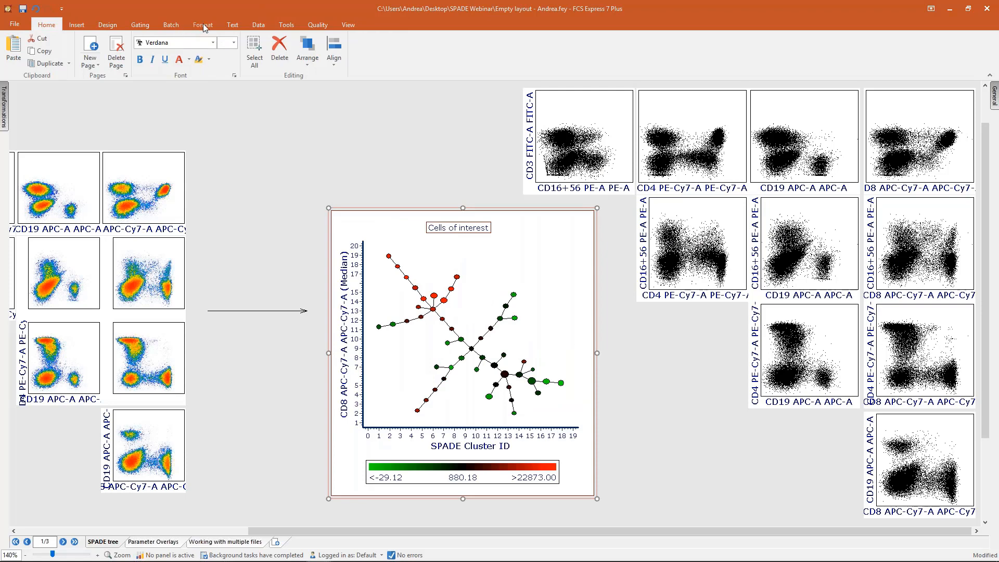
click(138, 26)
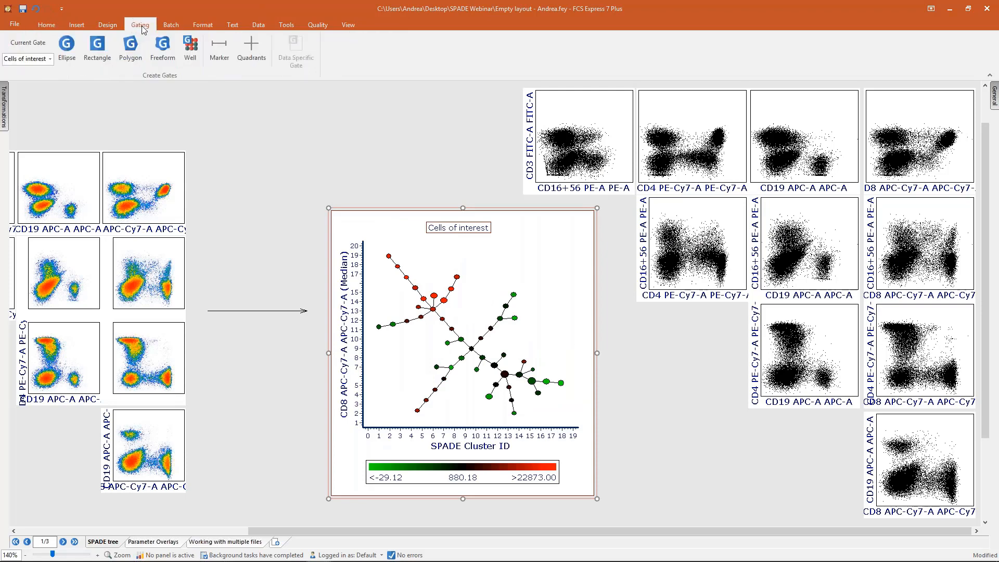
click(190, 46)
drag(377, 246, 429, 308)
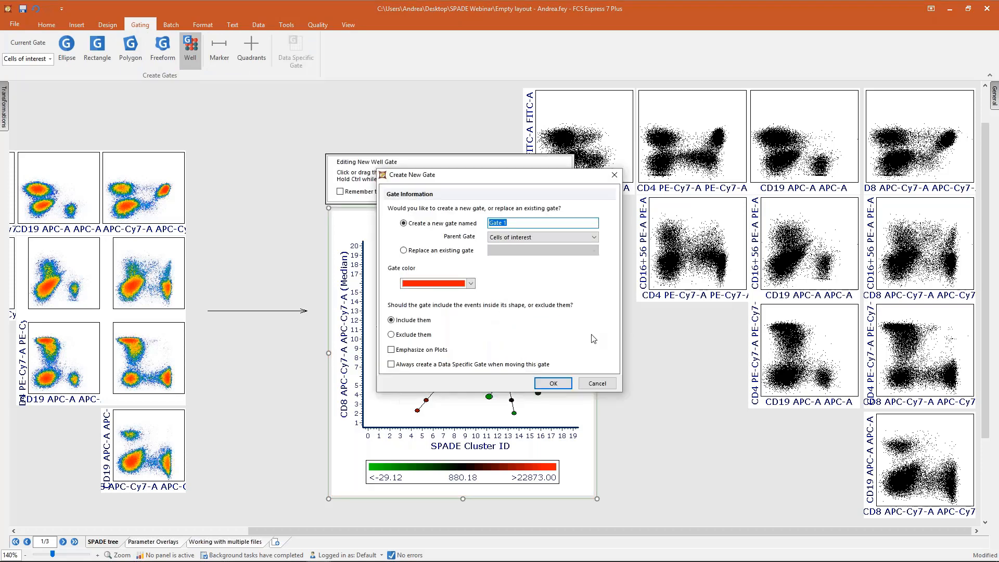
text(CD8 branch)
click(553, 383)
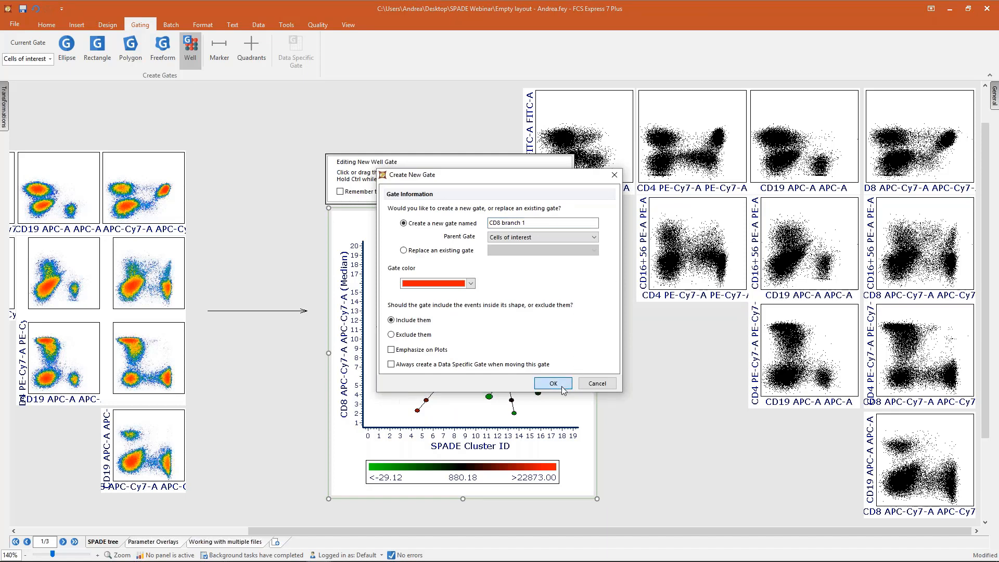
click(541, 194)
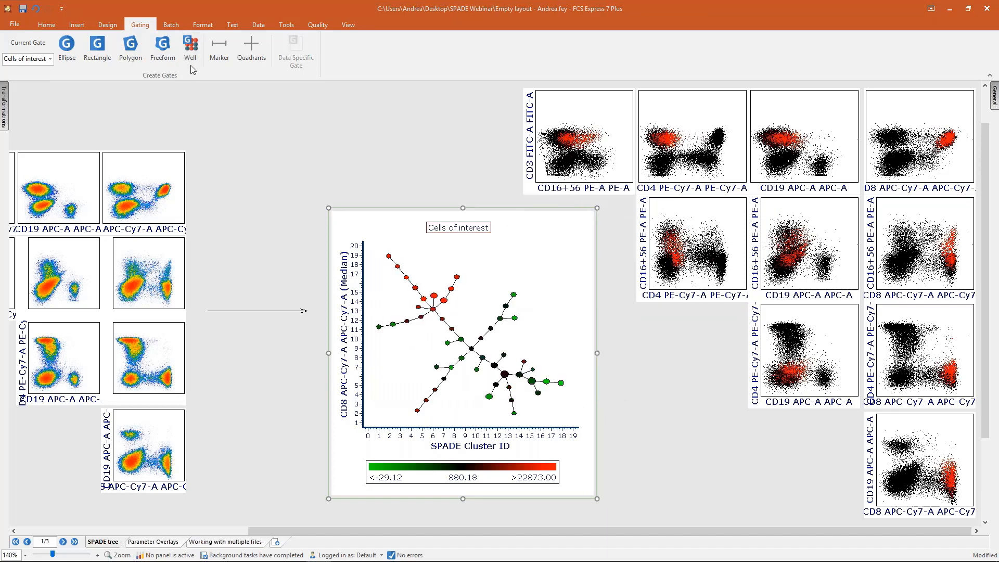
- Create a green well gate named CD8 branch 2 around the short CD8-high branch right of CD8 branch 1
drag(472, 273, 440, 318)
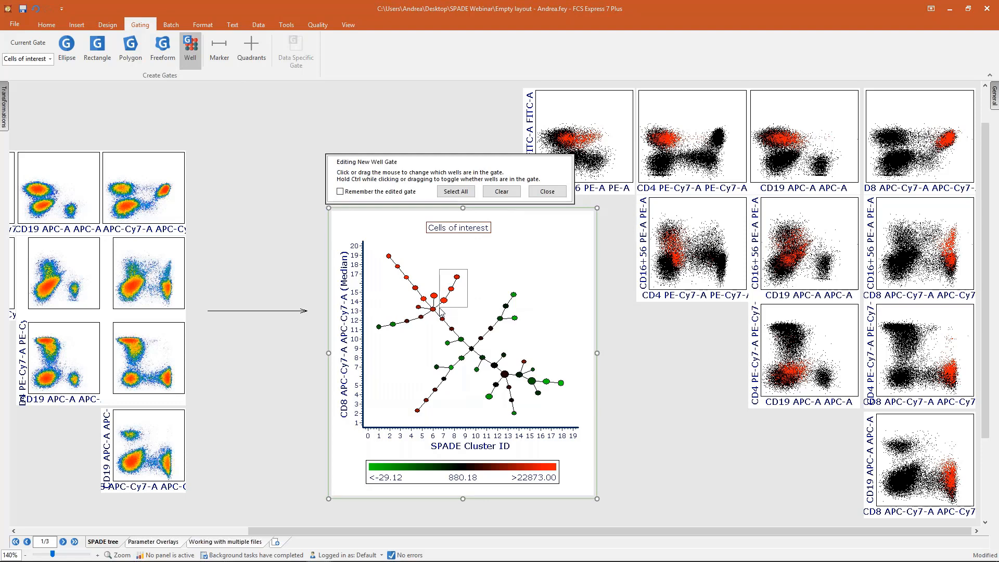
text(CD8 branch 2)
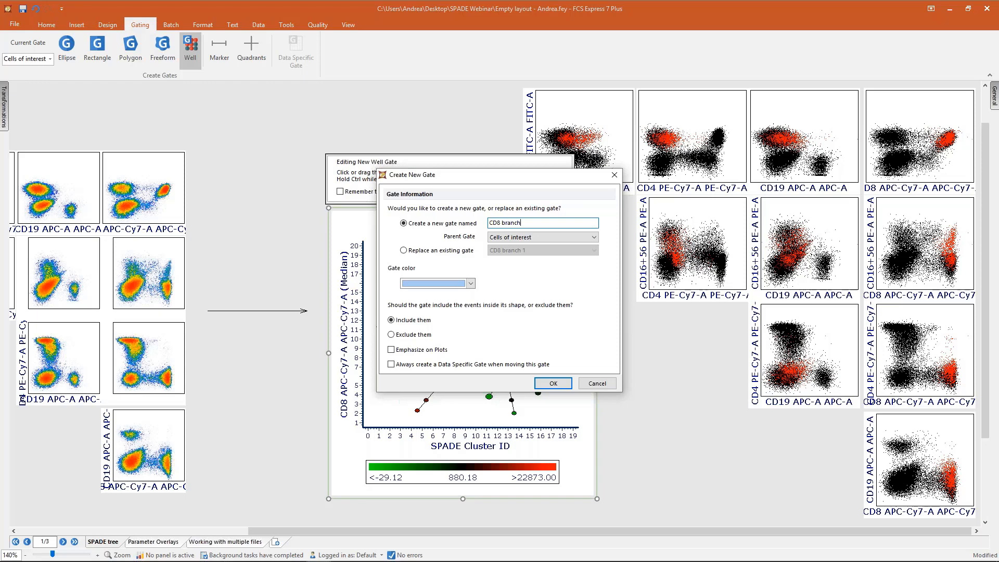
click(471, 283)
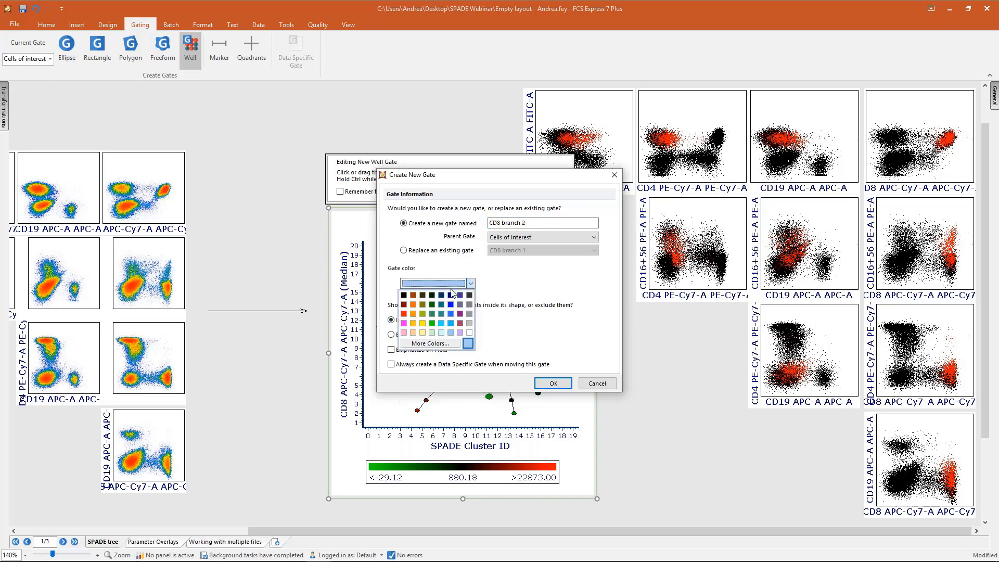
click(431, 323)
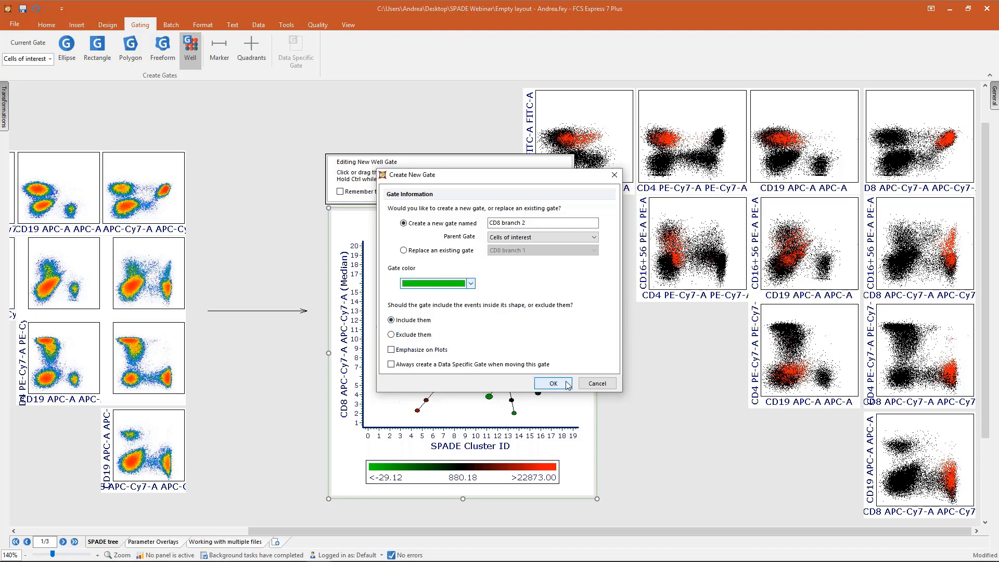
click(553, 383)
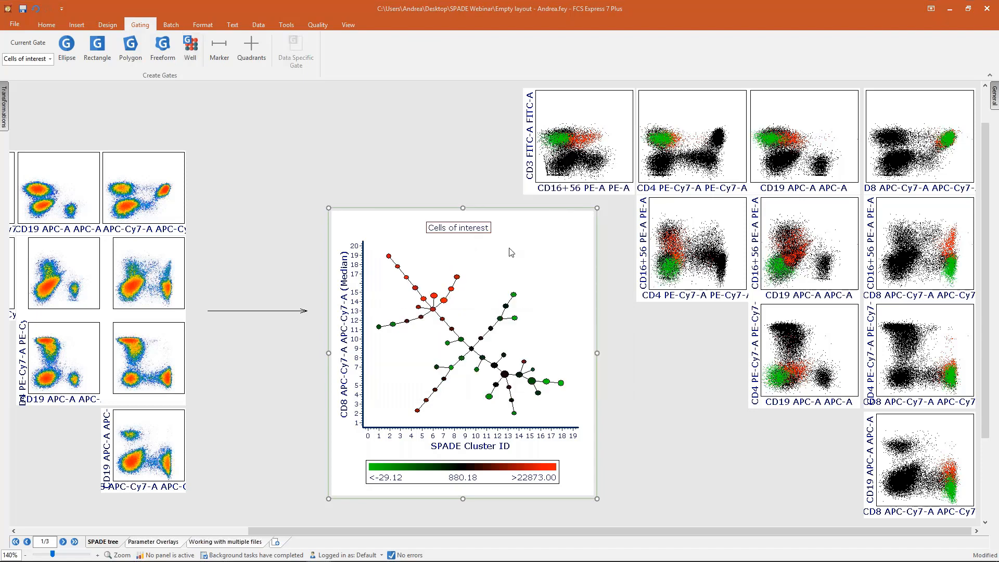
- Show the CD8 branch 1 and CD8 branch 2 gates on the SPADE tree
right_click(483, 277)
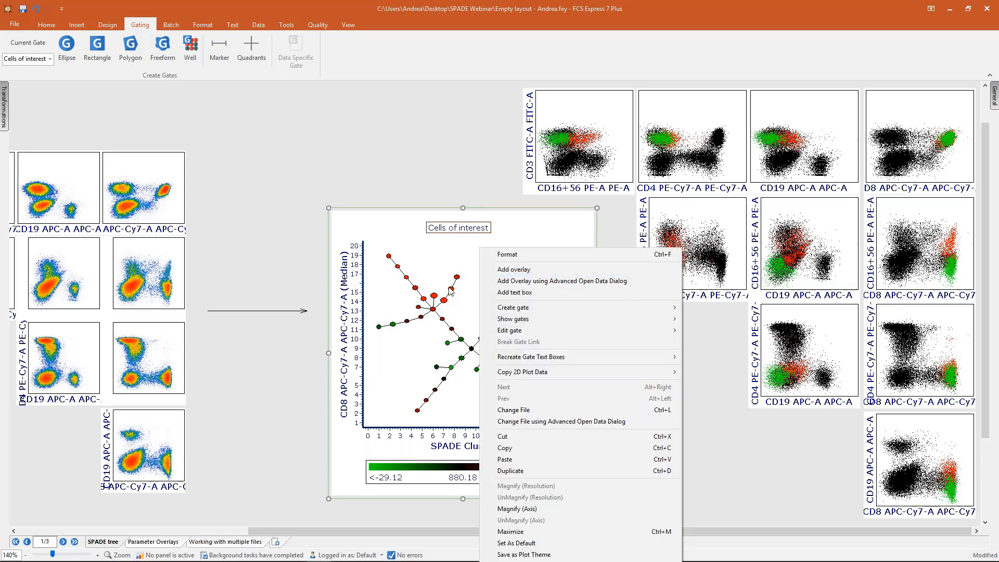
mouse_move(510, 323)
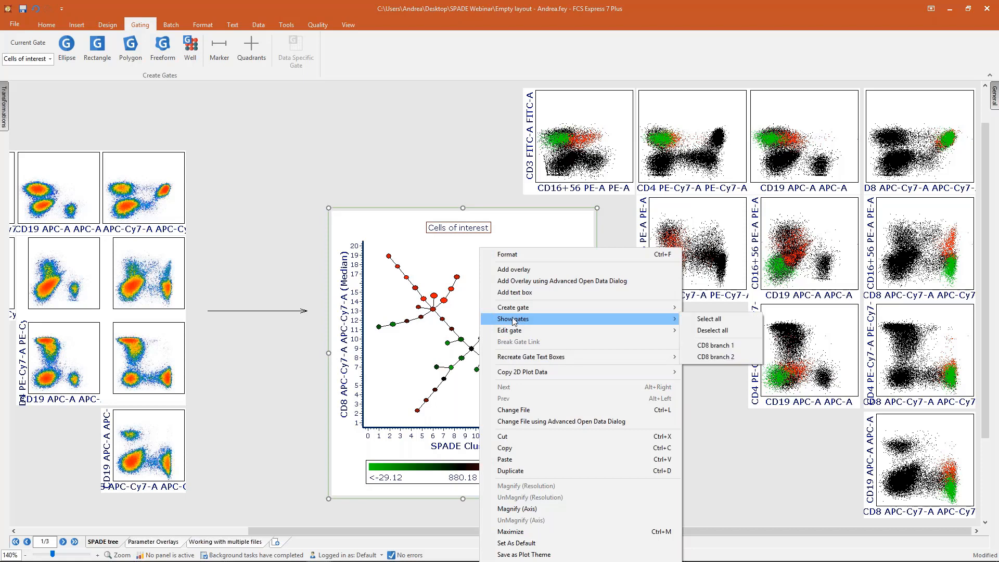
click(710, 345)
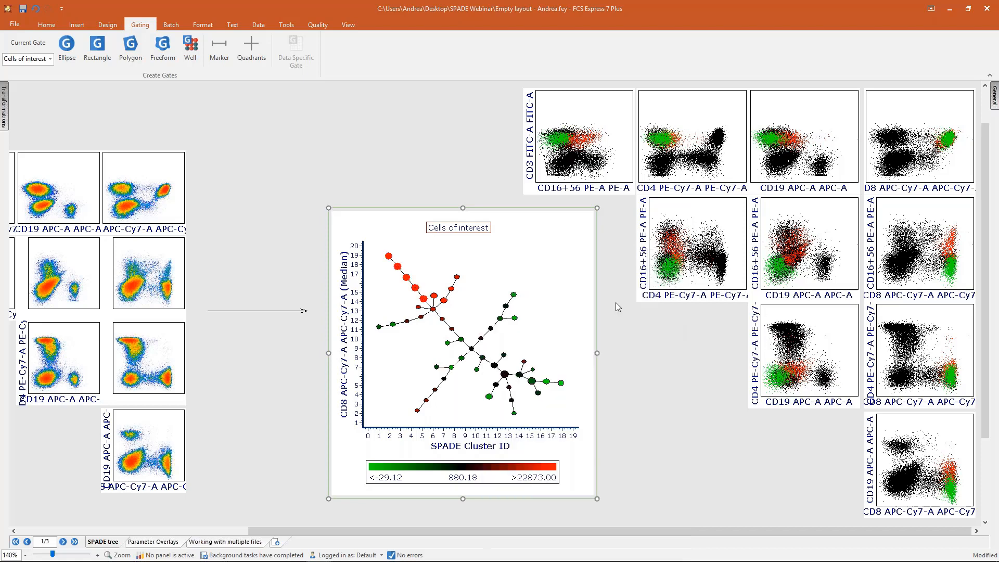
right_click(496, 260)
mouse_move(549, 320)
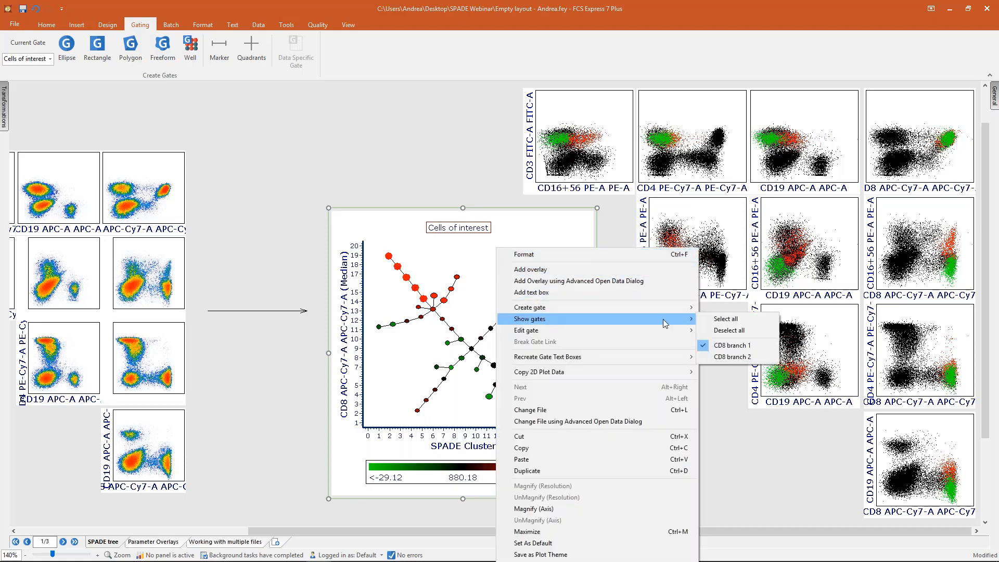
click(721, 326)
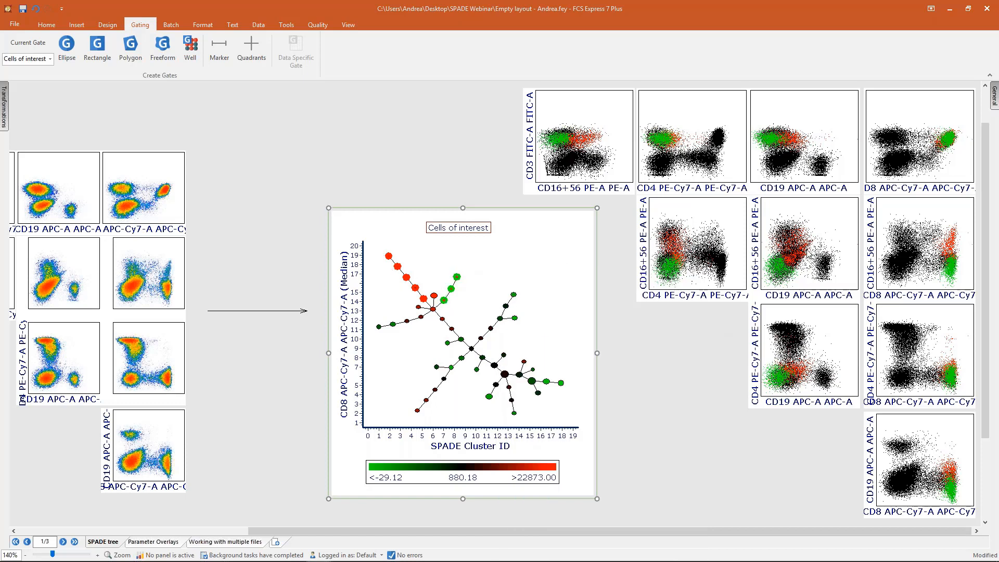
- Inspect how the two gated CD8 branches are colored in the CD16+56 versus CD19 and CD16+56 versus CD8 dot plots
click(806, 240)
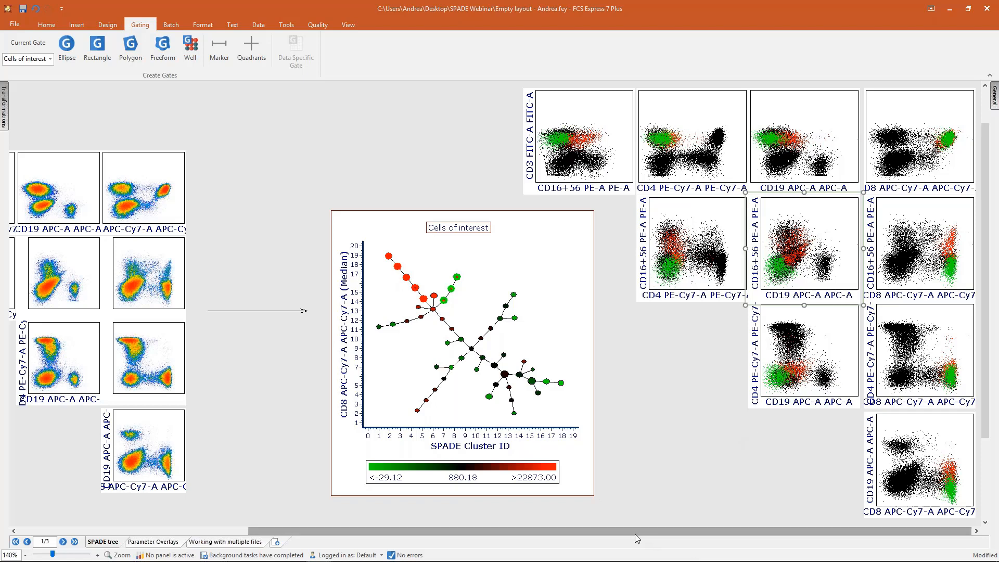
click(920, 252)
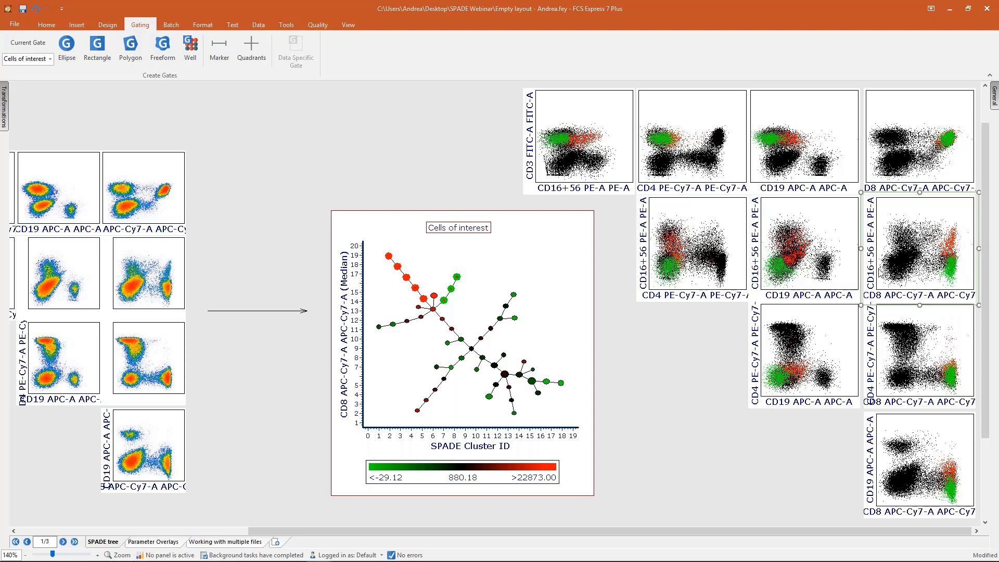
- Insert a gate view in the empty area above the SPADE tree
click(409, 130)
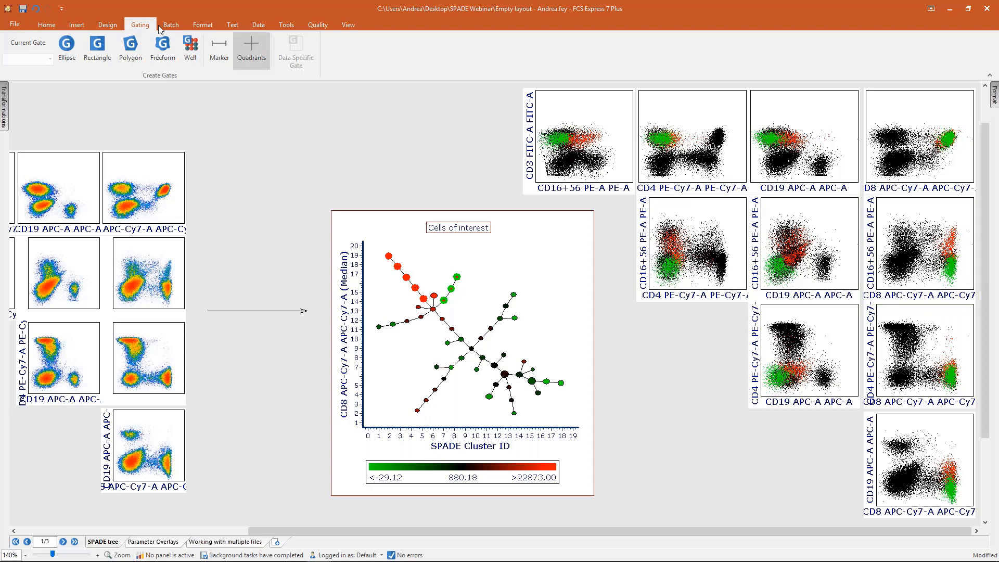
click(76, 26)
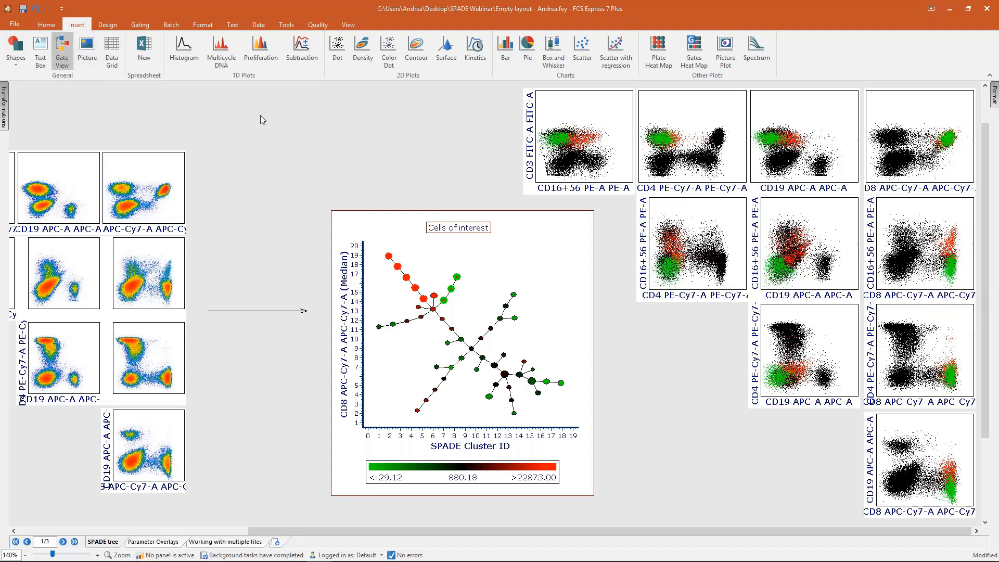
drag(249, 108, 332, 186)
- Emphasize the CD8 branch 1 and CD8 branch 2 gates on the plots
click(295, 133)
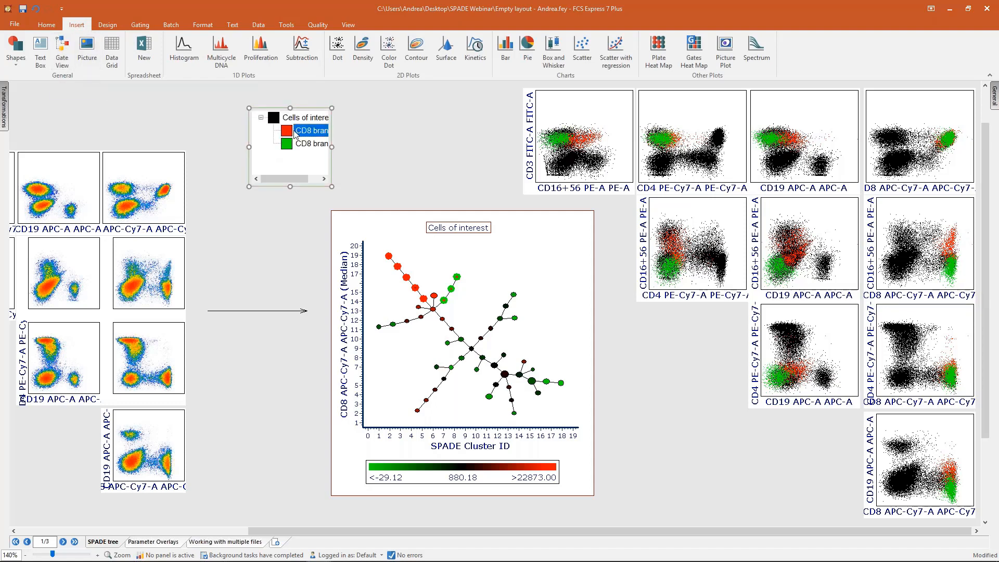
double_click(295, 133)
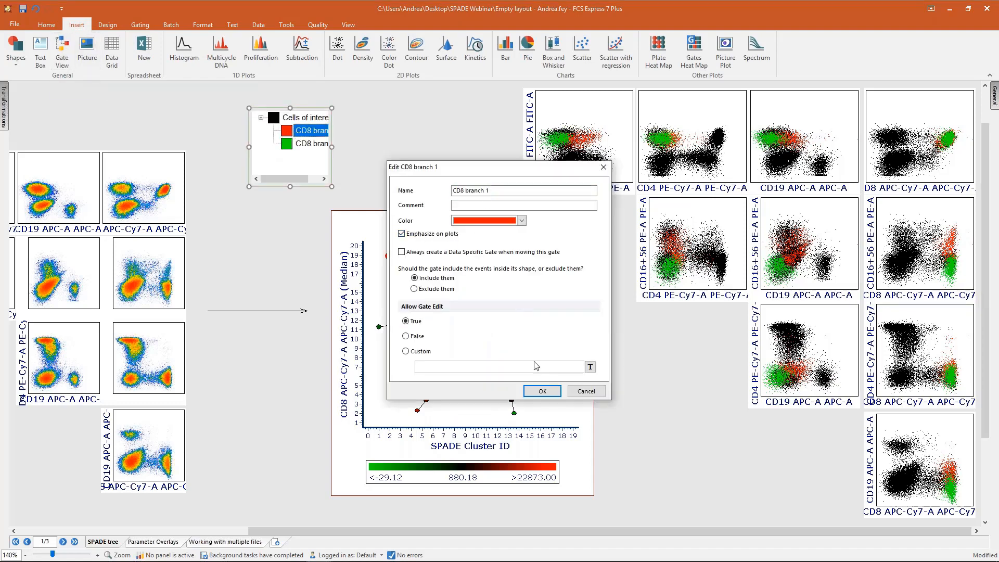
click(544, 391)
click(315, 145)
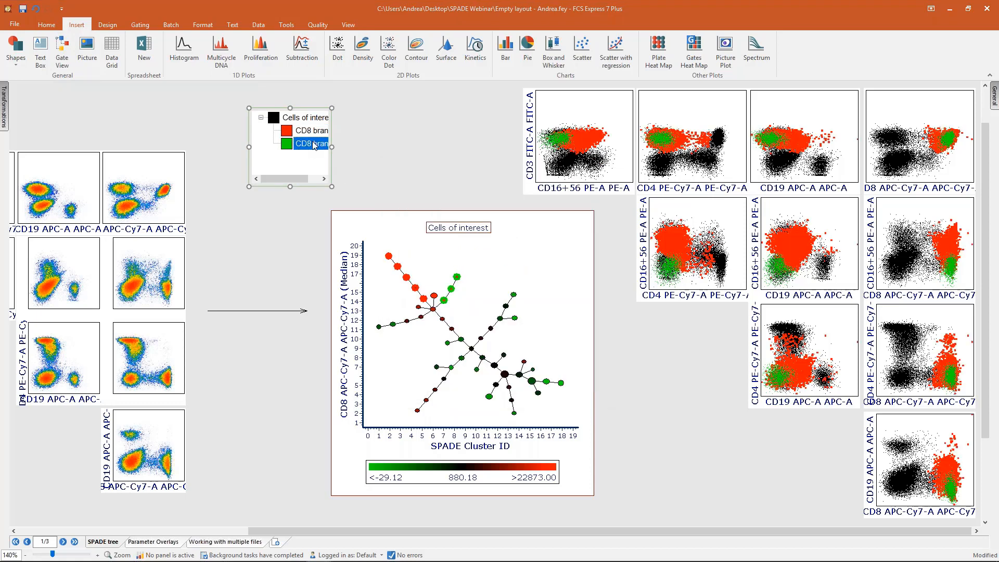
double_click(315, 145)
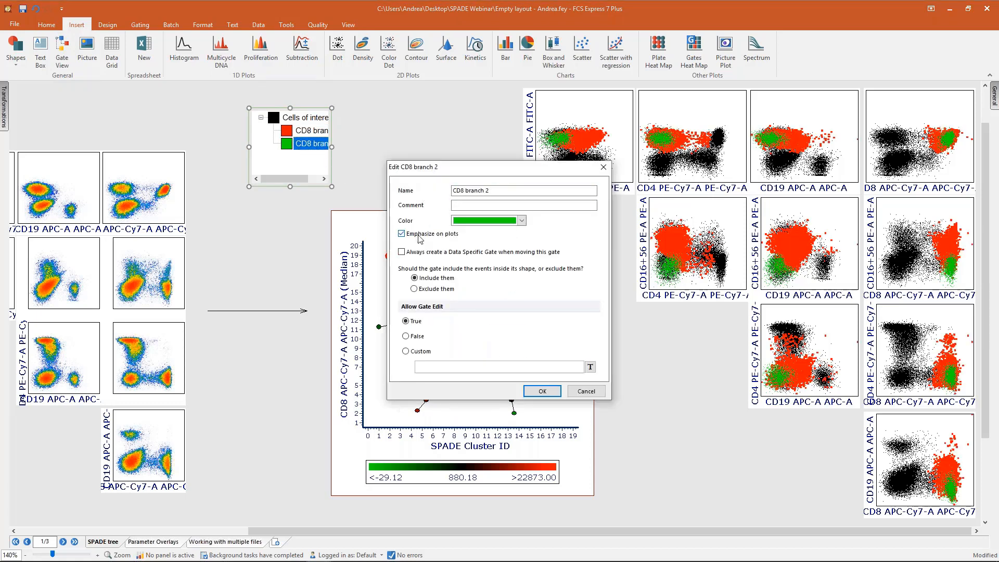
click(541, 390)
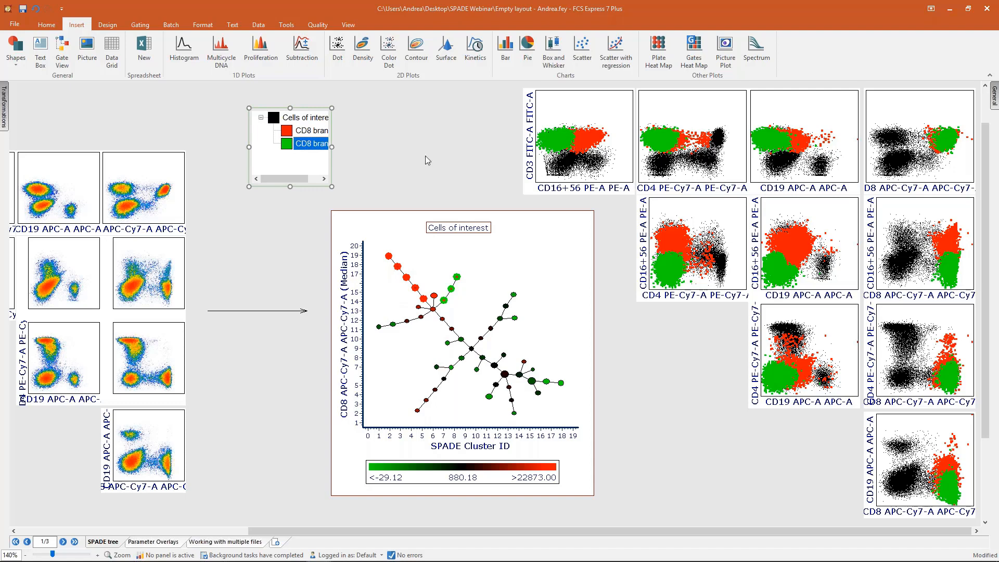
- Delete the CD8 branch 2 gate from the gate view
click(309, 153)
click(311, 144)
key(Delete)
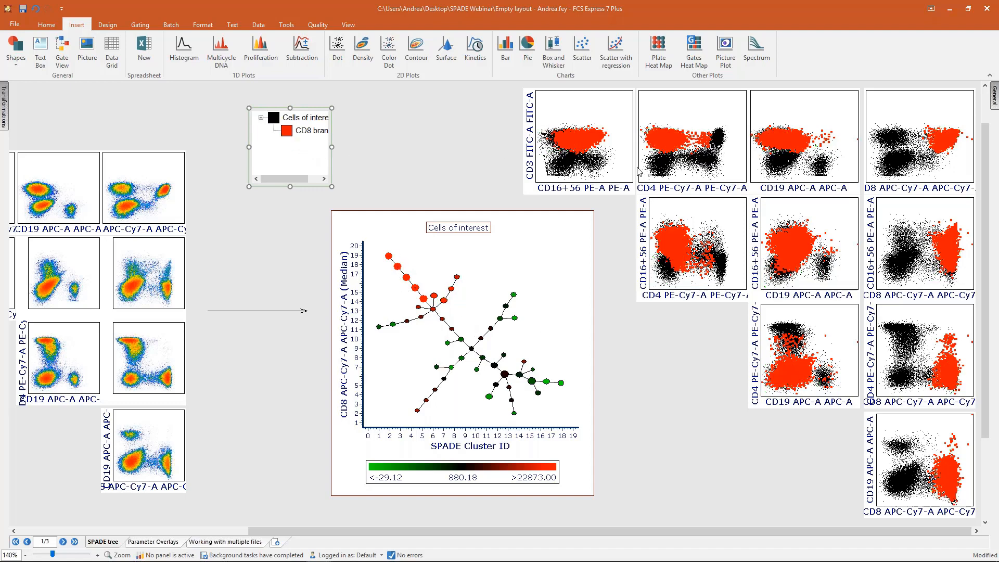
- Edit the CD8 branch 1 gate on the SPADE tree, moving it one node at a time from the branch tip toward the center
click(384, 253)
drag(385, 254, 432, 310)
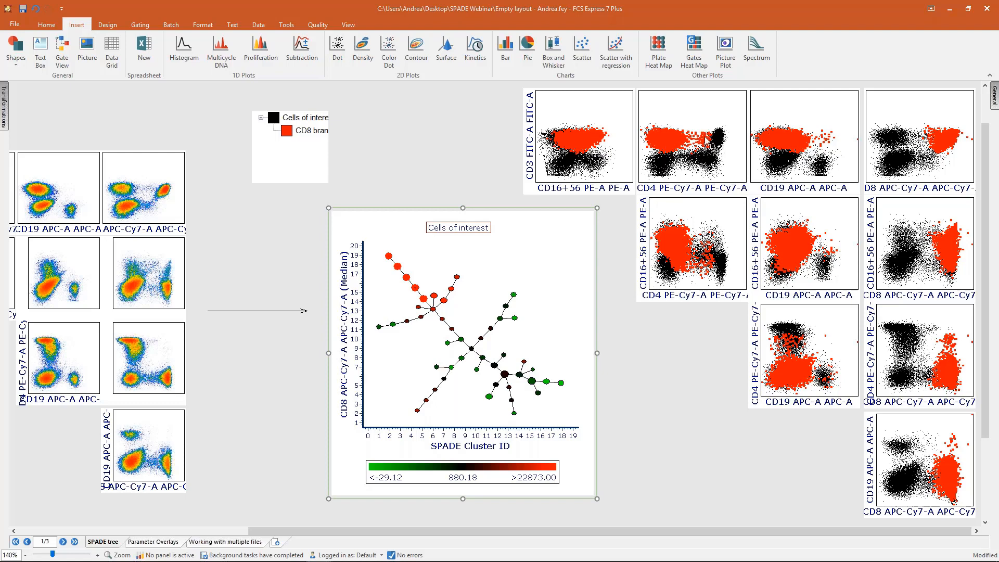
right_click(442, 250)
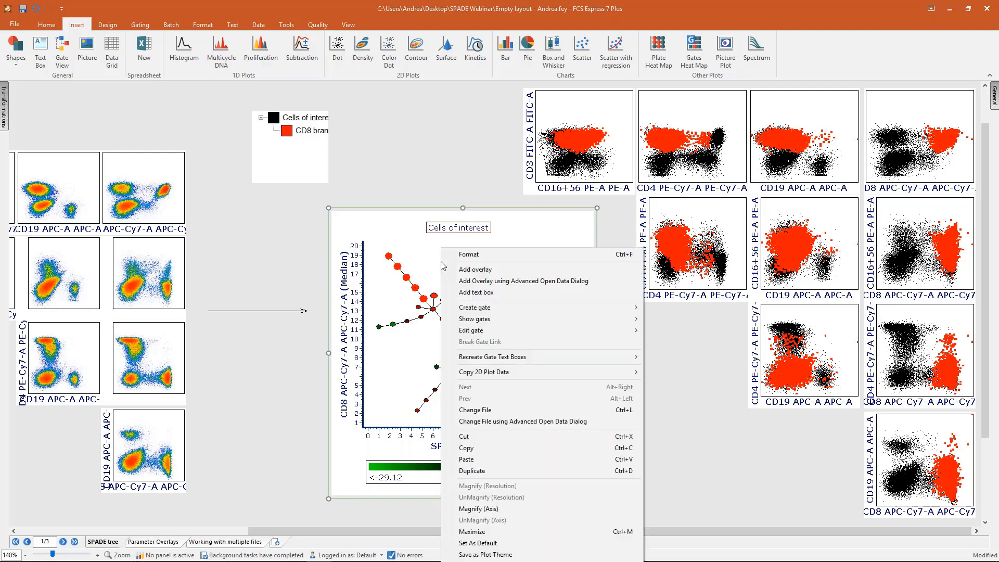
mouse_move(491, 332)
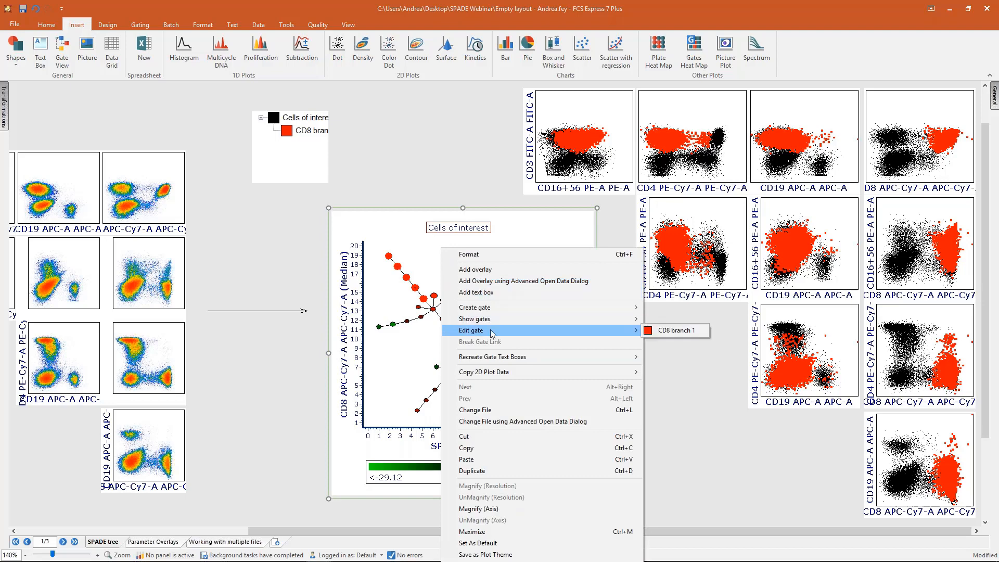
click(676, 330)
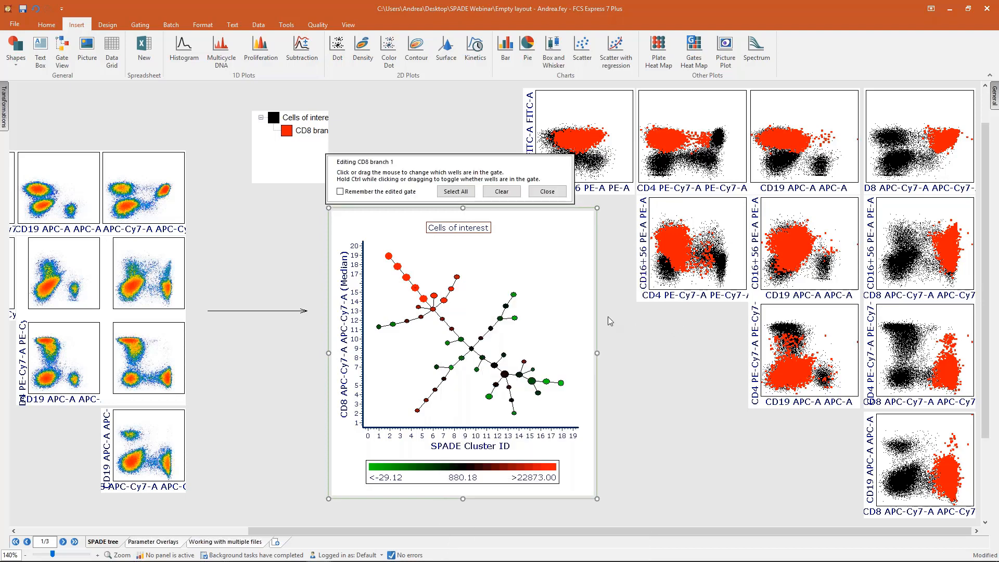
click(390, 260)
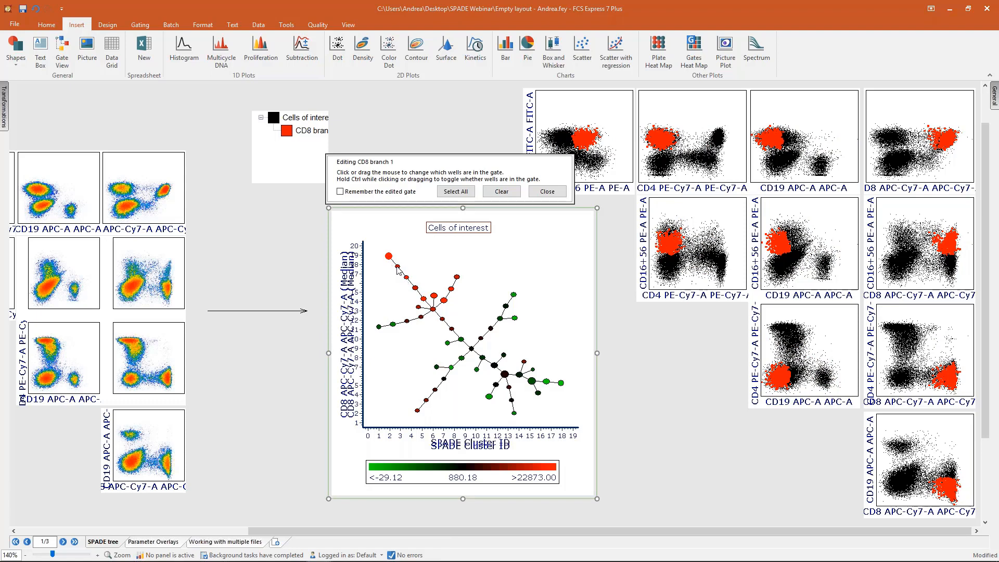
click(398, 268)
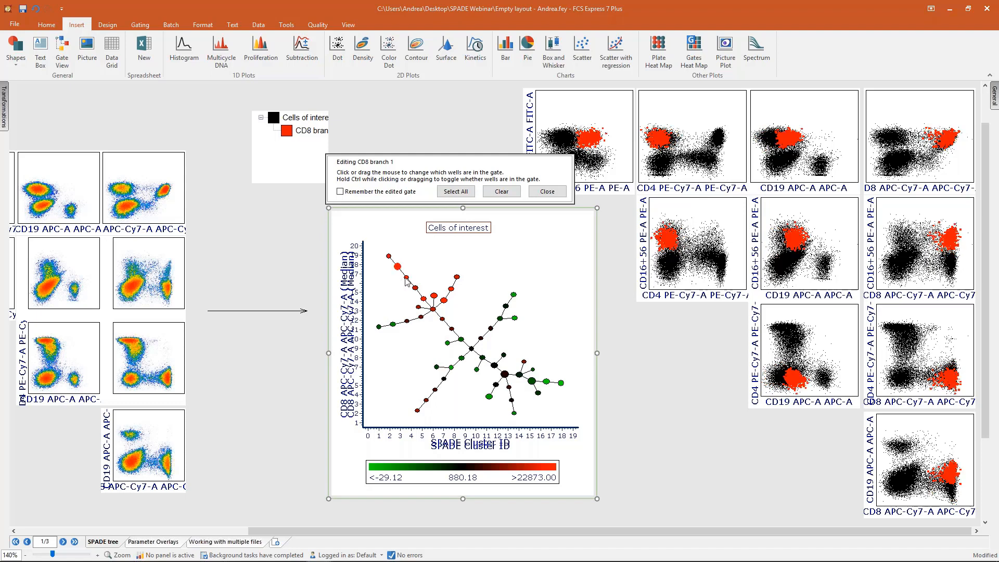
click(406, 279)
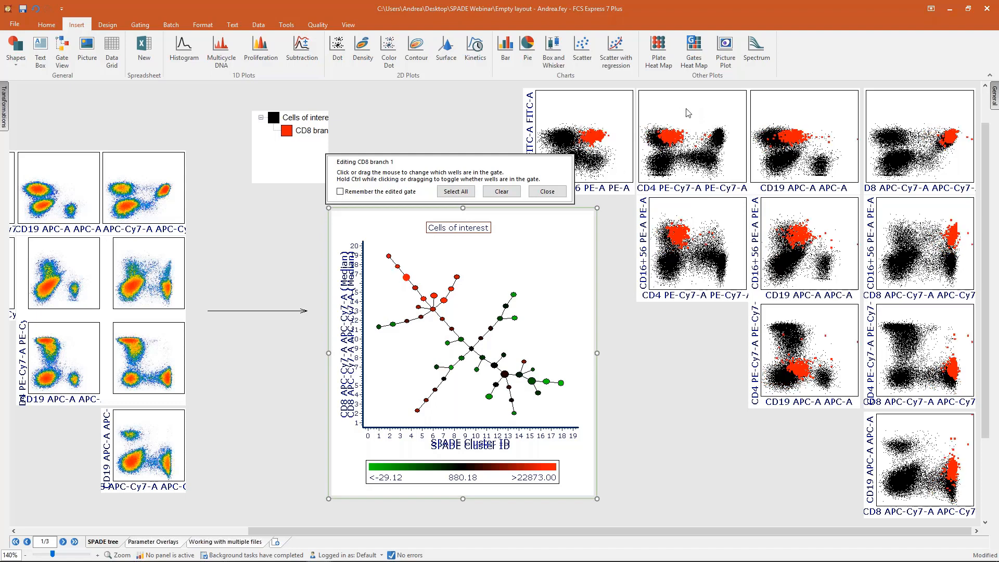
click(415, 290)
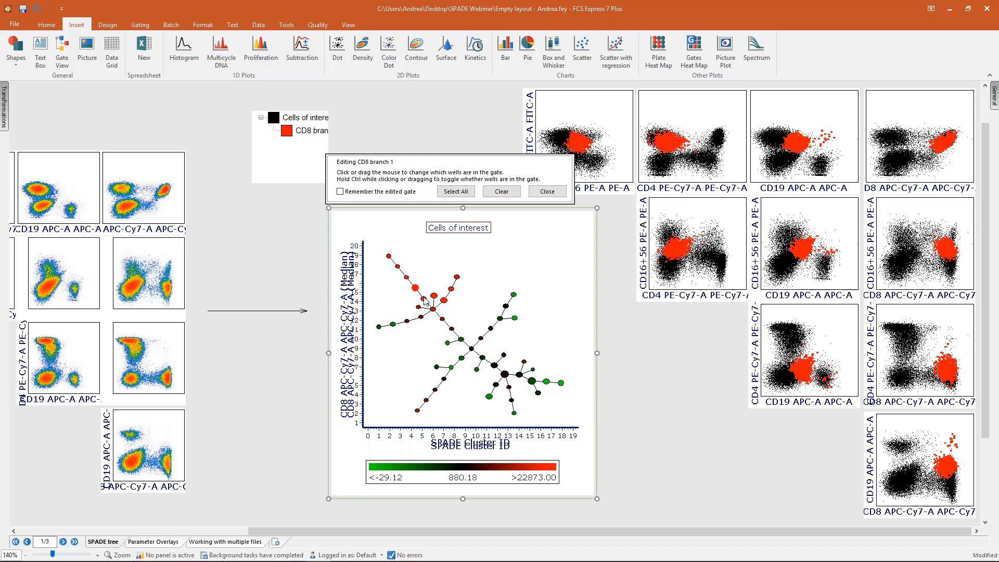
click(425, 299)
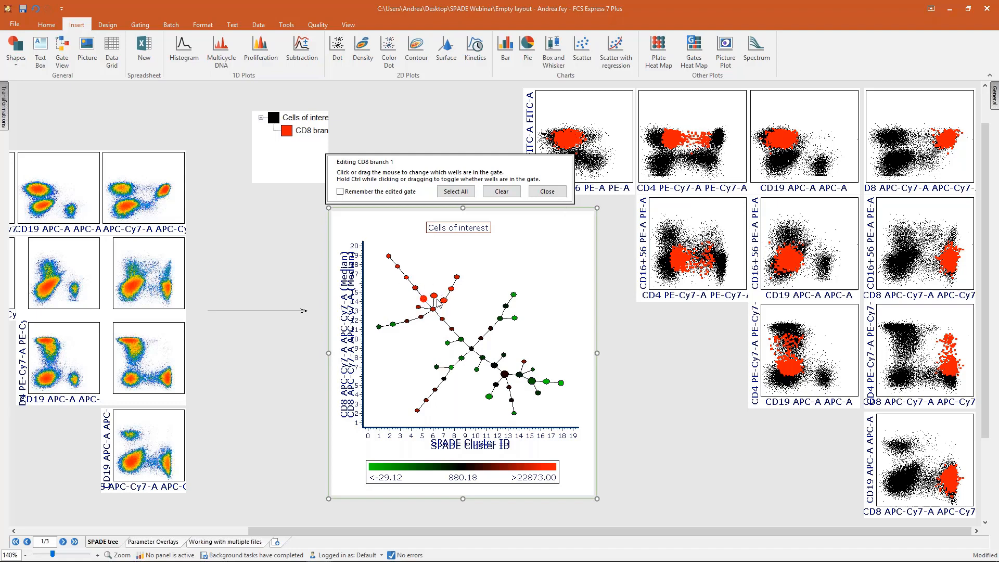
- Review the New SPADE1 transformation options, in particular the number of clusters
click(5, 106)
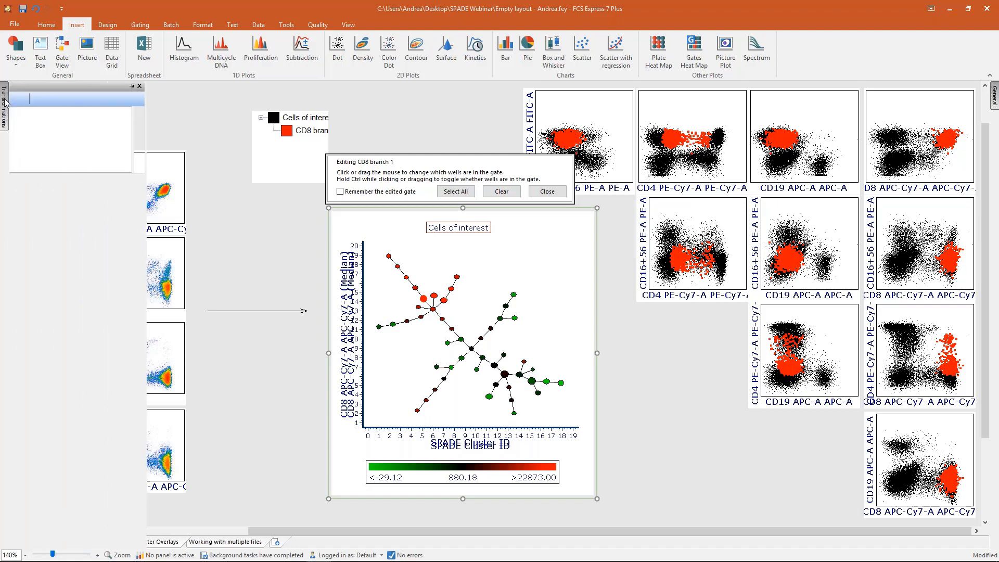
click(38, 112)
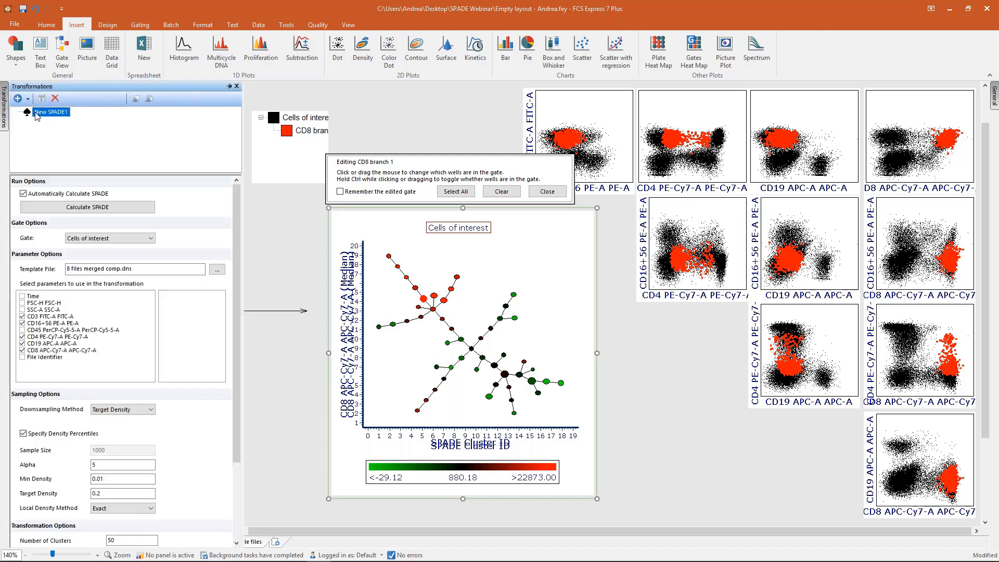
drag(237, 428, 237, 507)
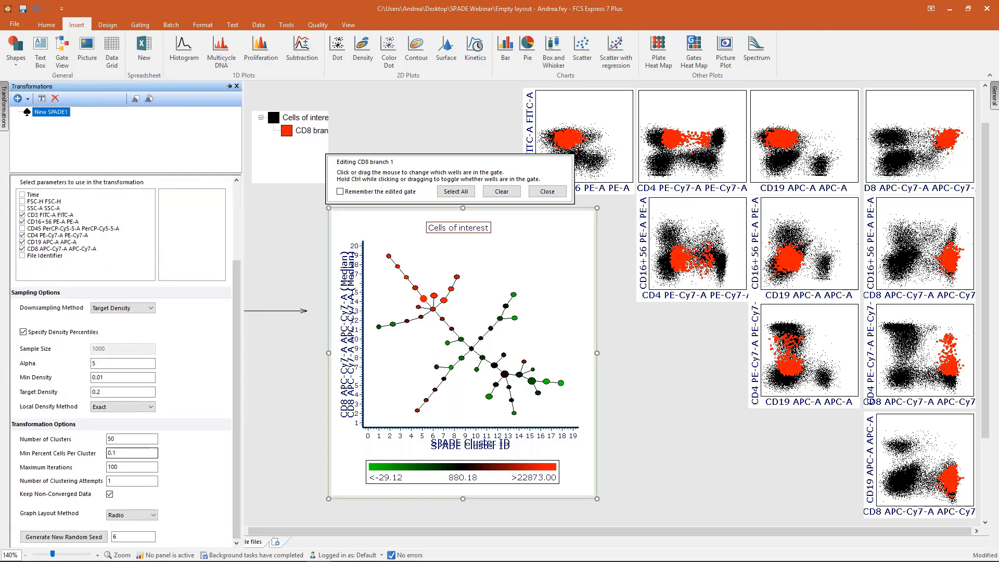
double_click(121, 439)
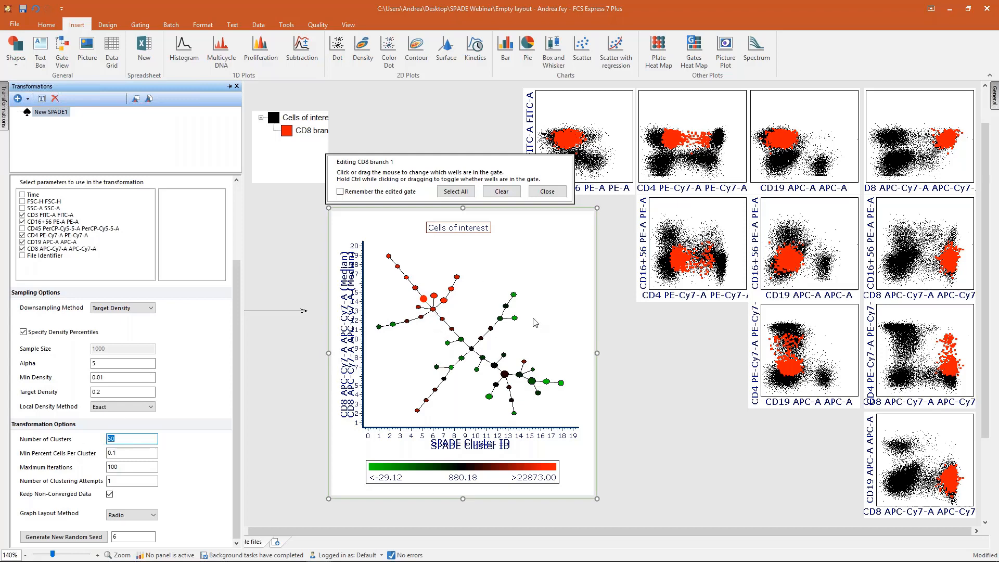
click(656, 361)
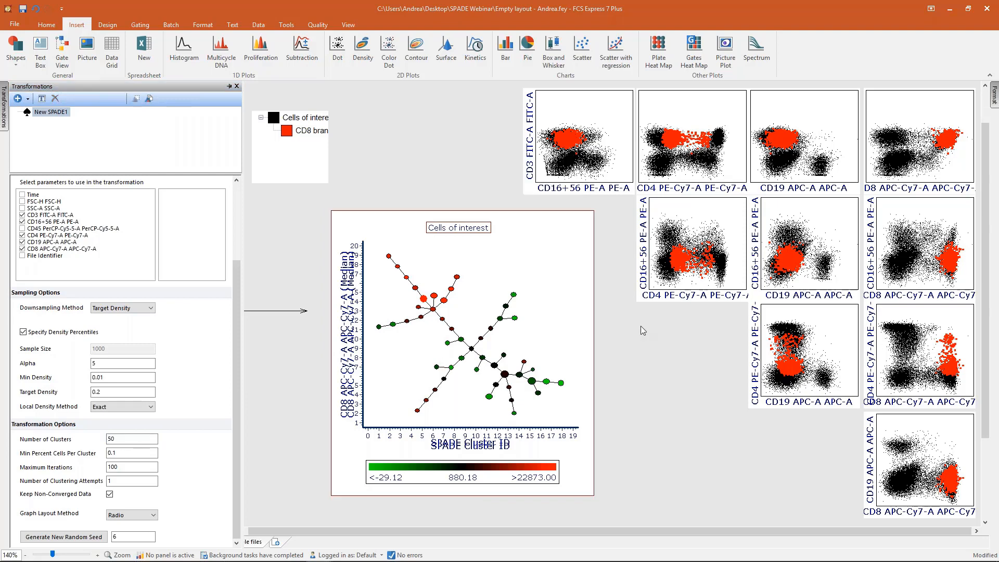
- Delete the CD8 branch 1 gate and create a red elliptical gate around the CD3-high, CD4-high population in the CD3 versus CD4 plot
click(307, 132)
key(Delete)
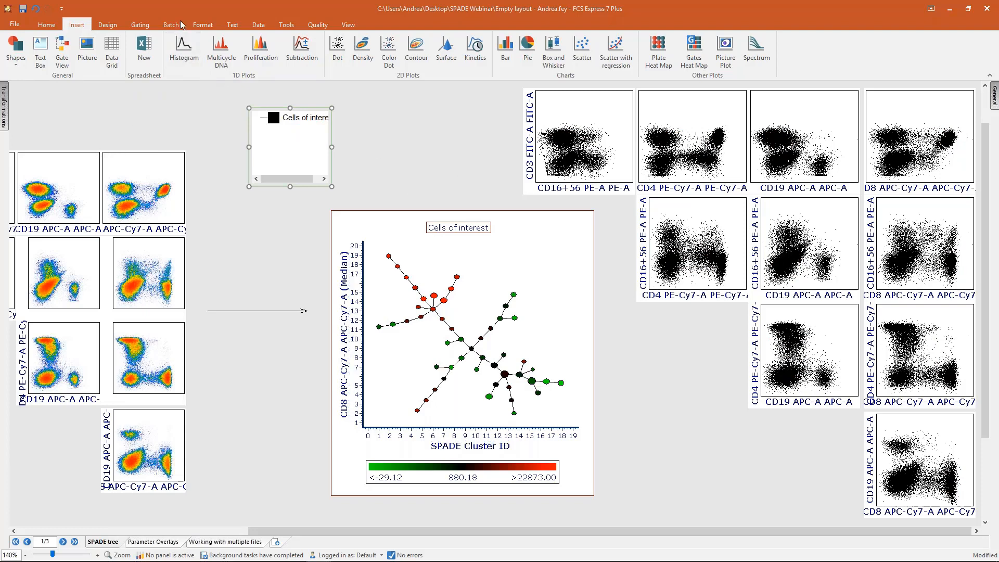
click(141, 25)
click(72, 52)
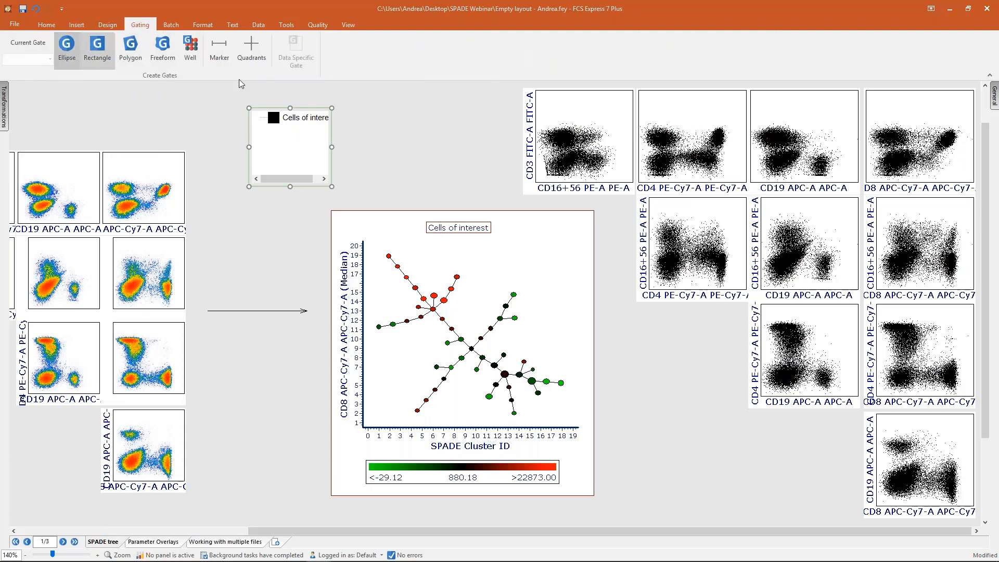
click(717, 140)
mouse_move(717, 139)
mouse_down()
mouse_move(734, 159)
mouse_move(722, 148)
mouse_up()
key(Return)
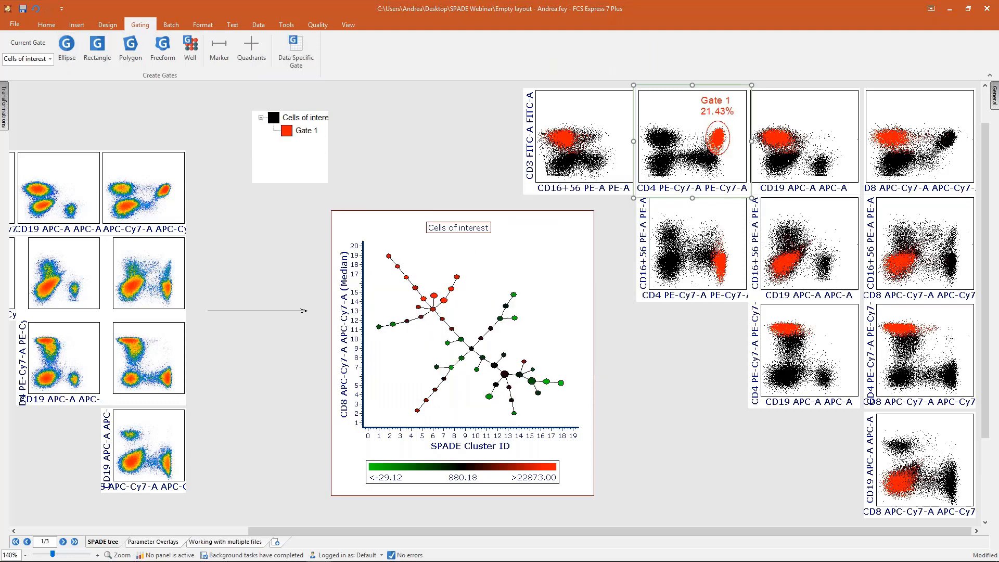
- Shift the elliptical gate slightly to the right and apply it to the SPADE tree
click(543, 243)
drag(525, 256, 524, 256)
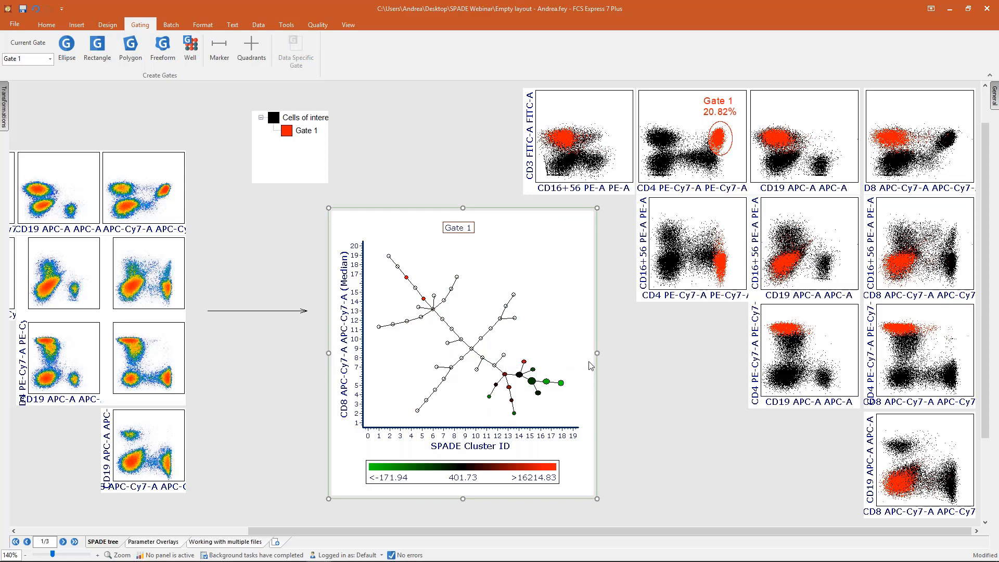
drag(575, 358, 494, 423)
- Delete the elliptical gate and recolor the SPADE tree by CD4 PE-Cy7-A PE-Cy7-A
click(303, 131)
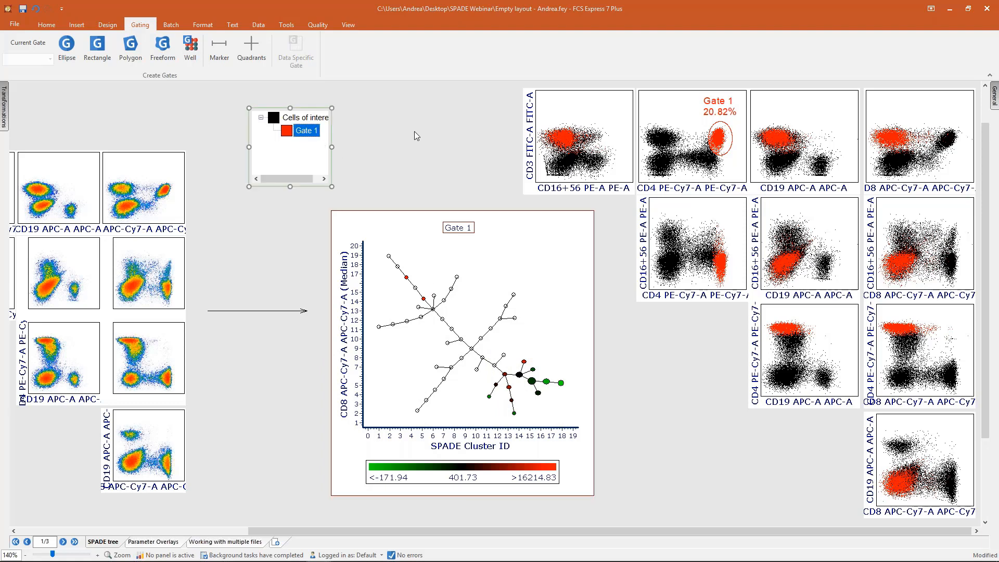
key(Delete)
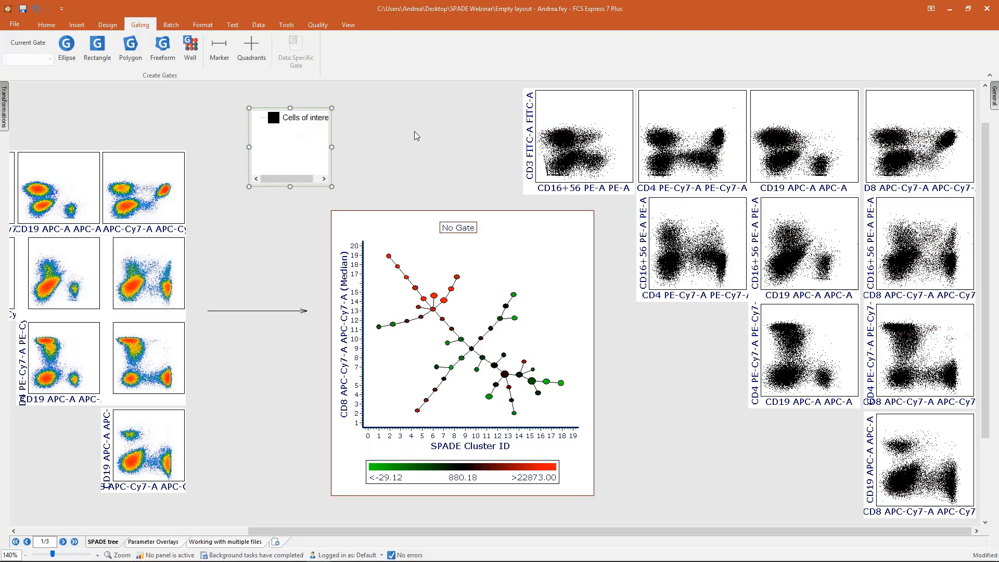
click(346, 344)
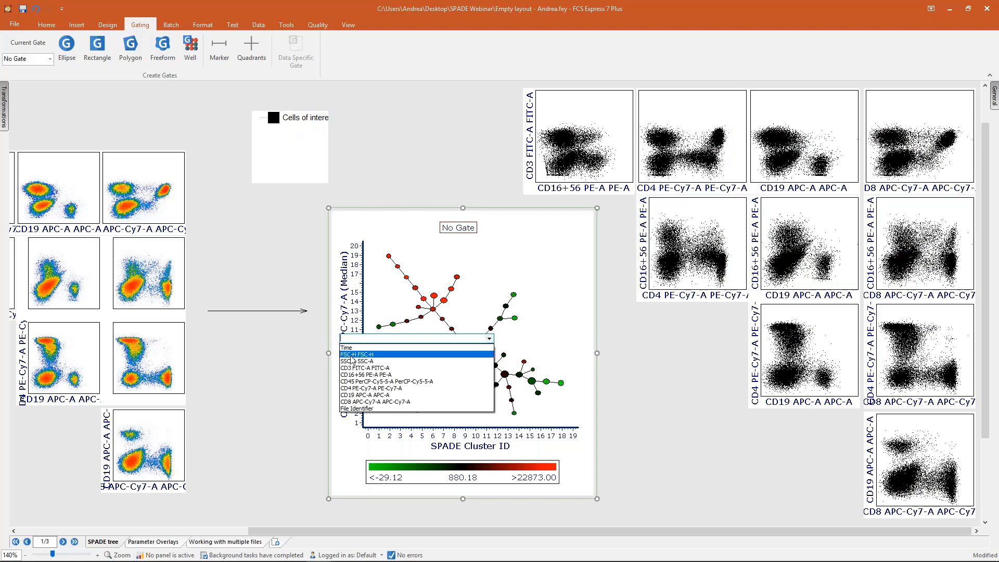
click(366, 389)
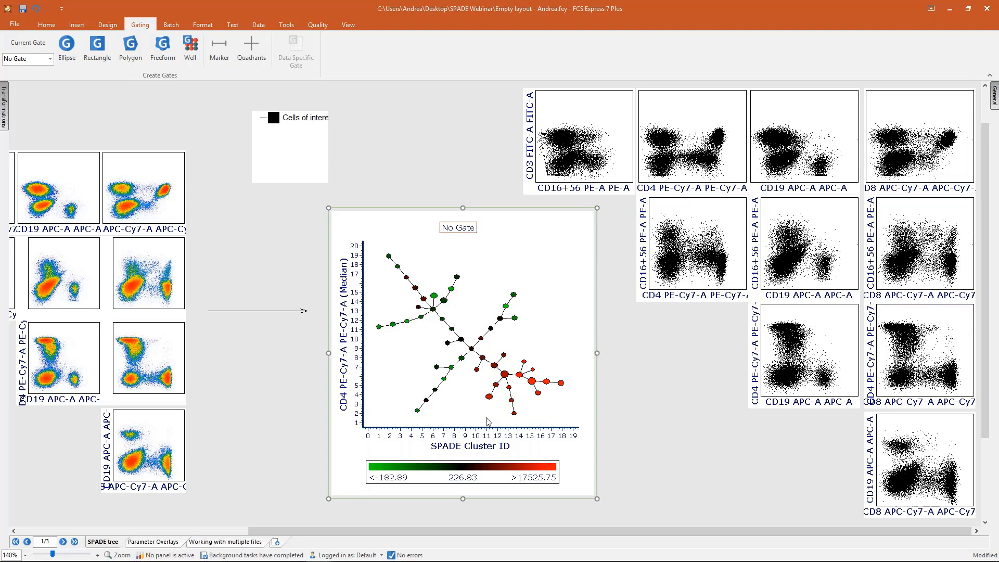
click(676, 361)
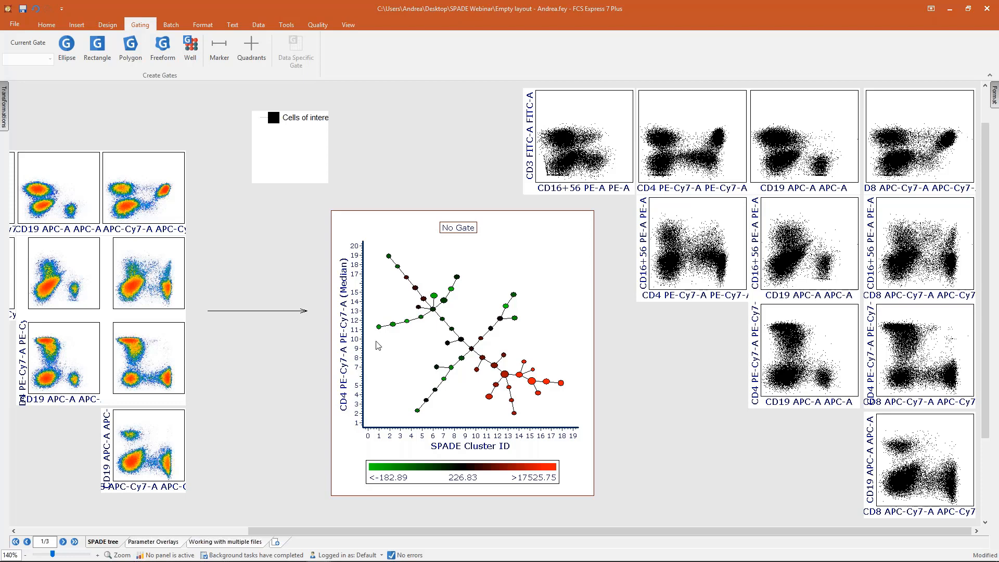
- On the Parameter Overlays page, create a well gate named CD8 branch 1 around the upper-left branch of the SPADE tree
click(153, 542)
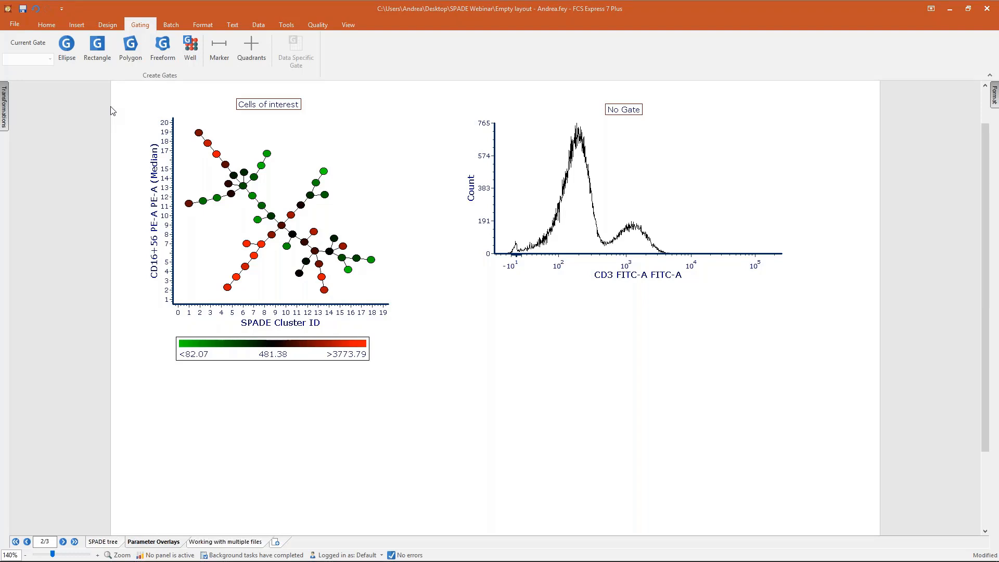
click(306, 160)
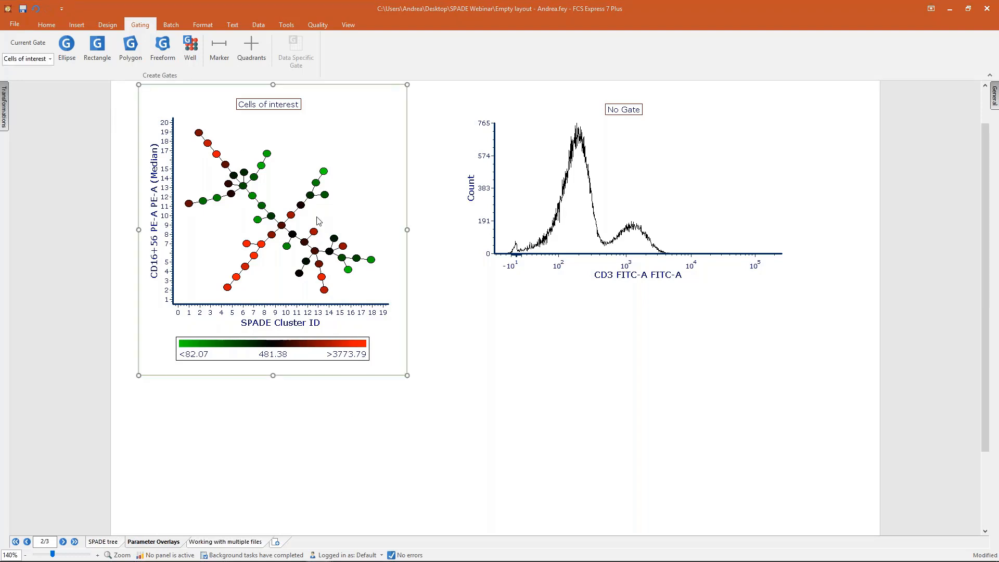
click(190, 48)
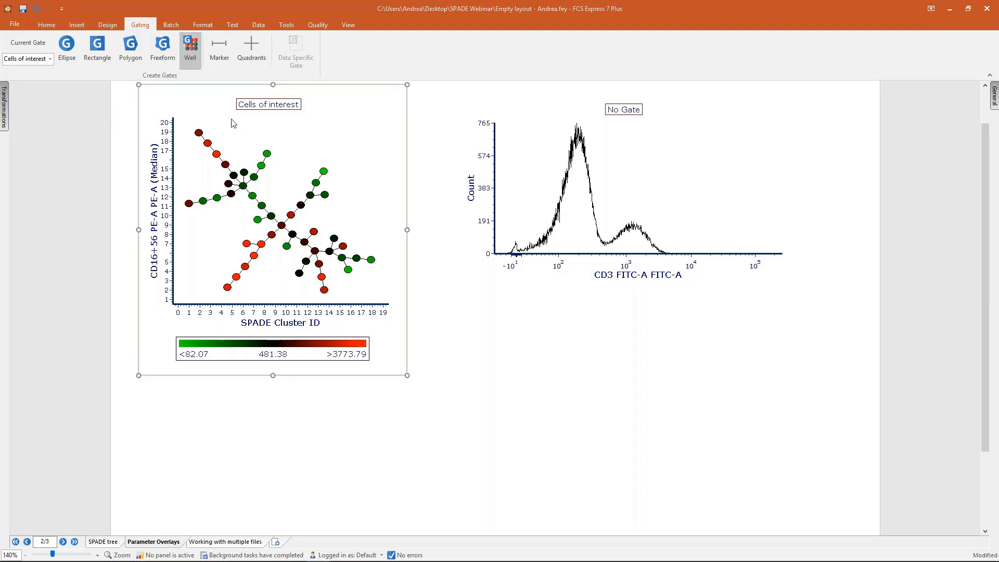
drag(183, 112, 237, 180)
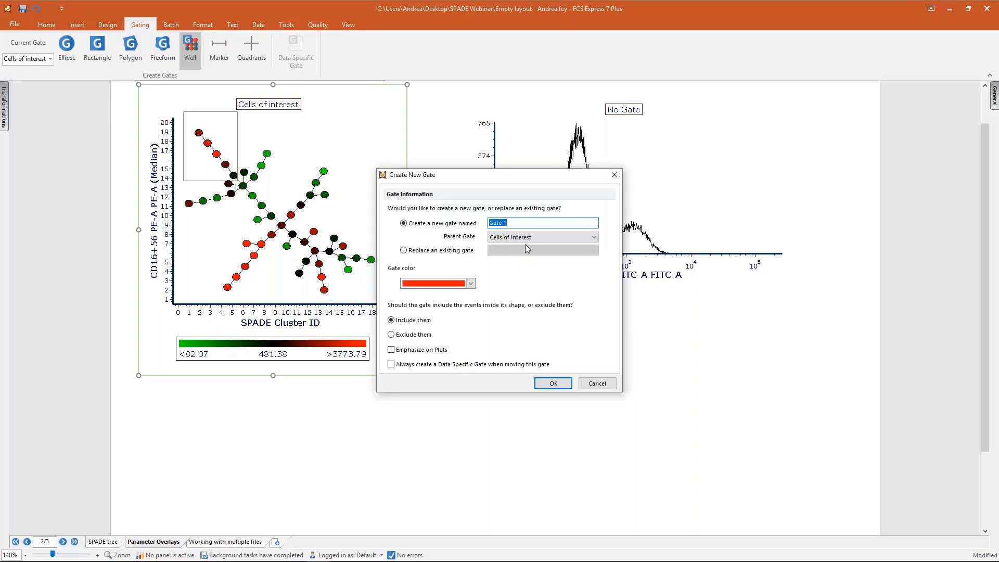
text(CD8)
text(branch 1)
click(552, 385)
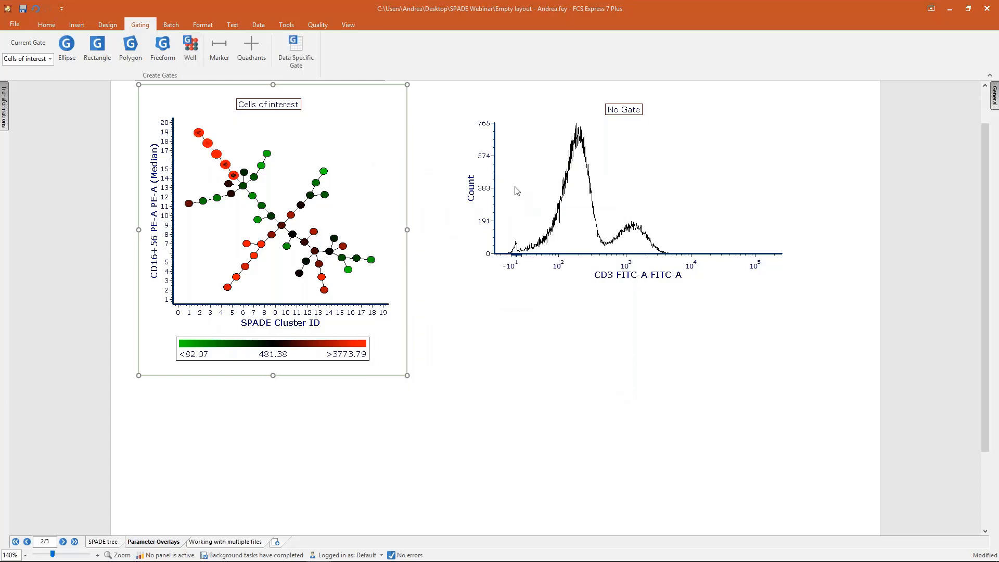
- Apply the CD8 branch 1 gate to the CD3 FITC-A histogram
click(560, 154)
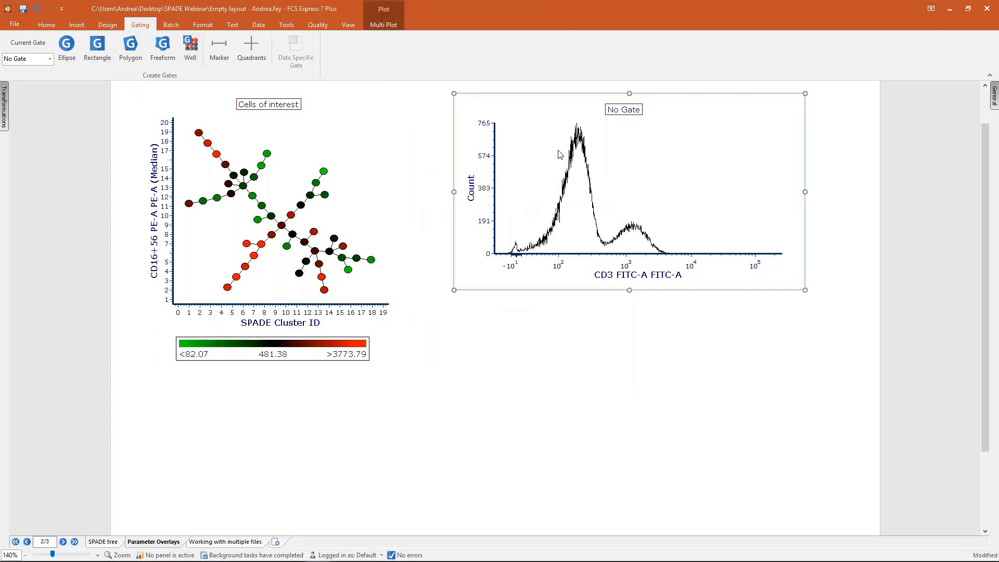
click(50, 59)
click(28, 70)
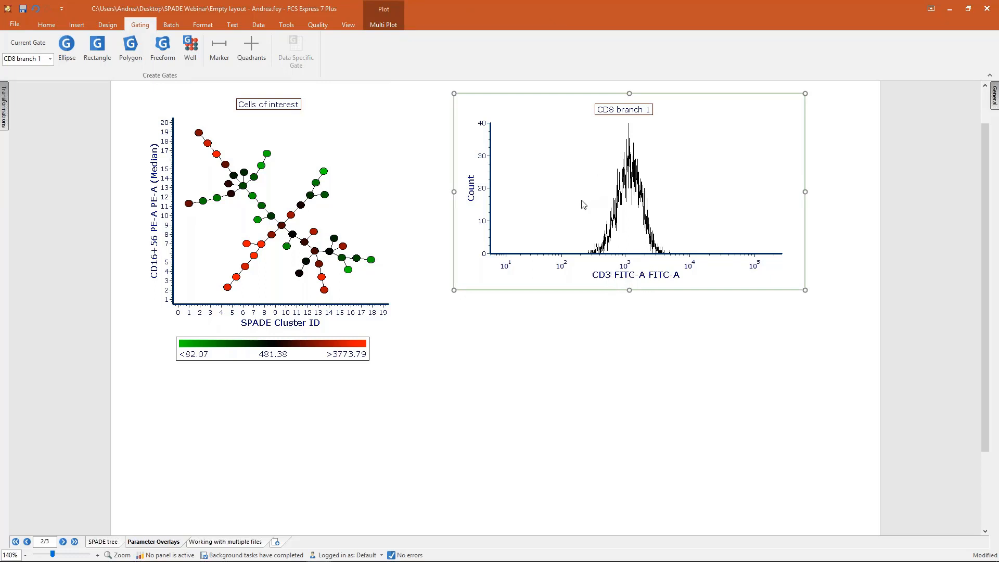
- Add stacked parameter overlays for CD16+56, CD45, CD4 and CD8 to the gated histogram, and enlarge the plot in height and width
right_click(539, 157)
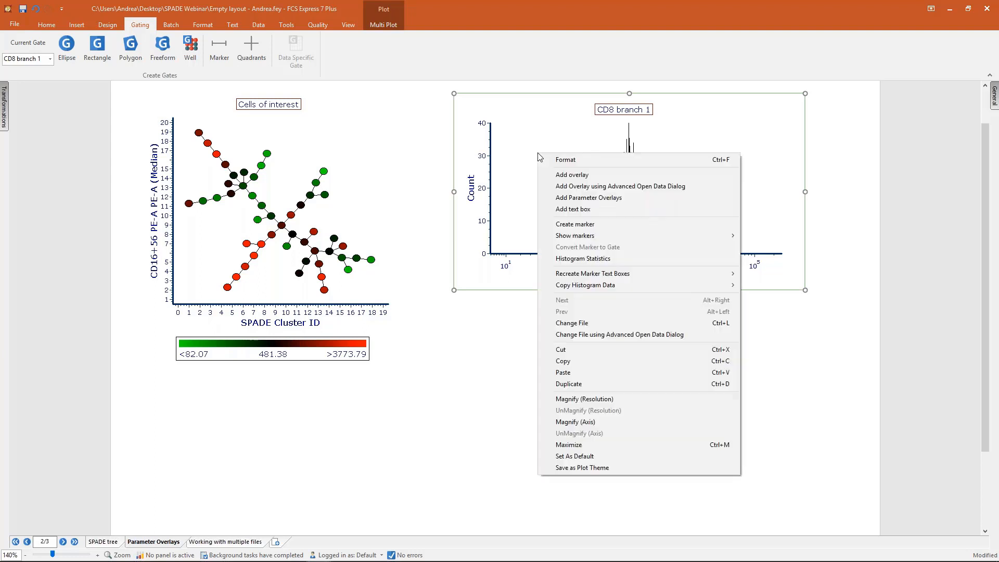
click(564, 198)
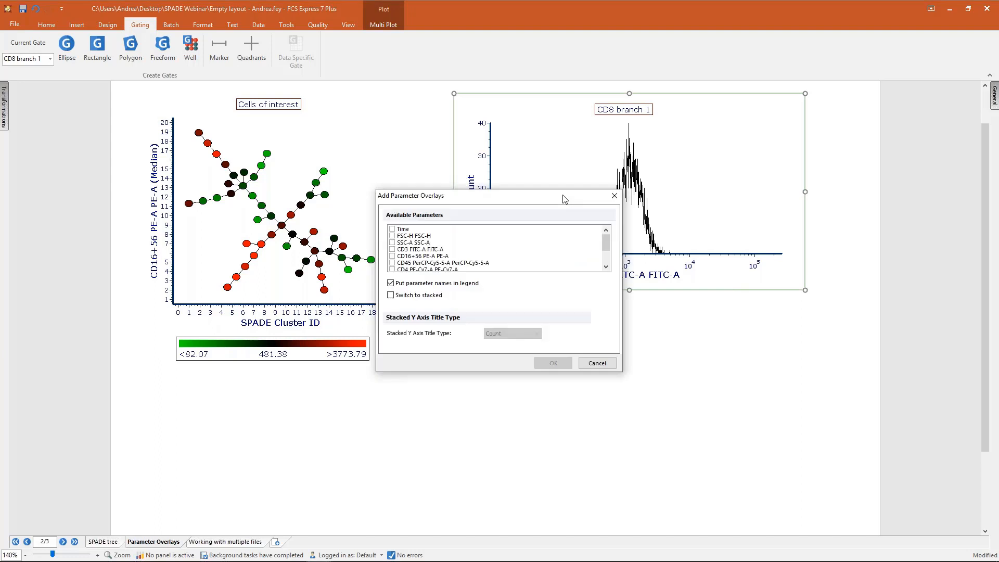
click(393, 254)
click(393, 262)
click(393, 268)
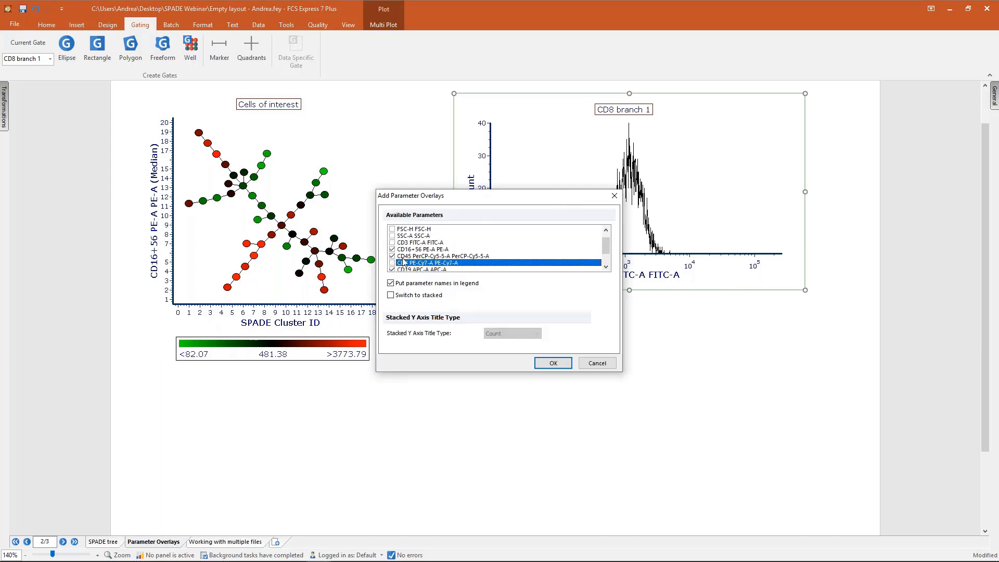
scroll(418, 250, down, 1)
click(392, 242)
click(392, 256)
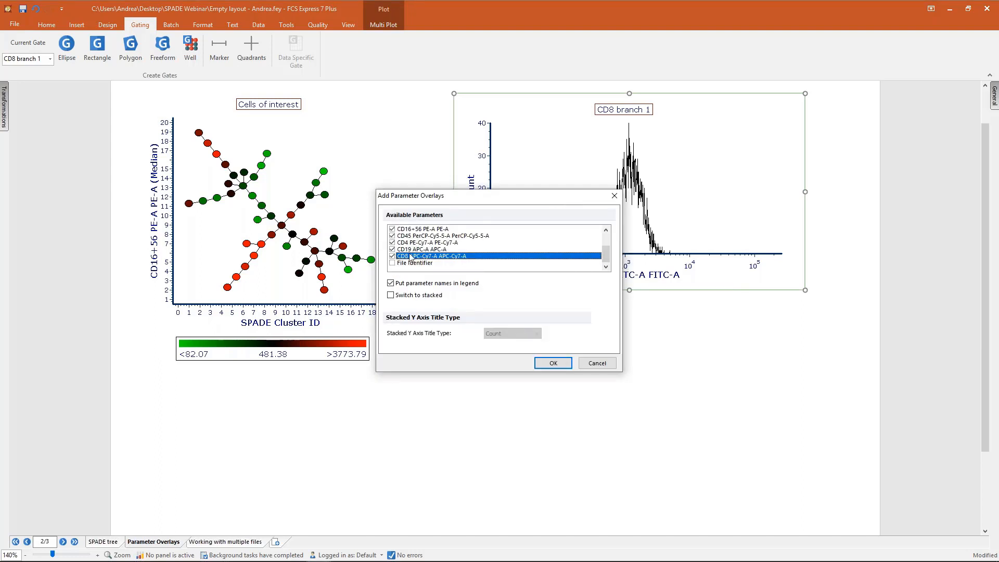
click(390, 296)
click(553, 363)
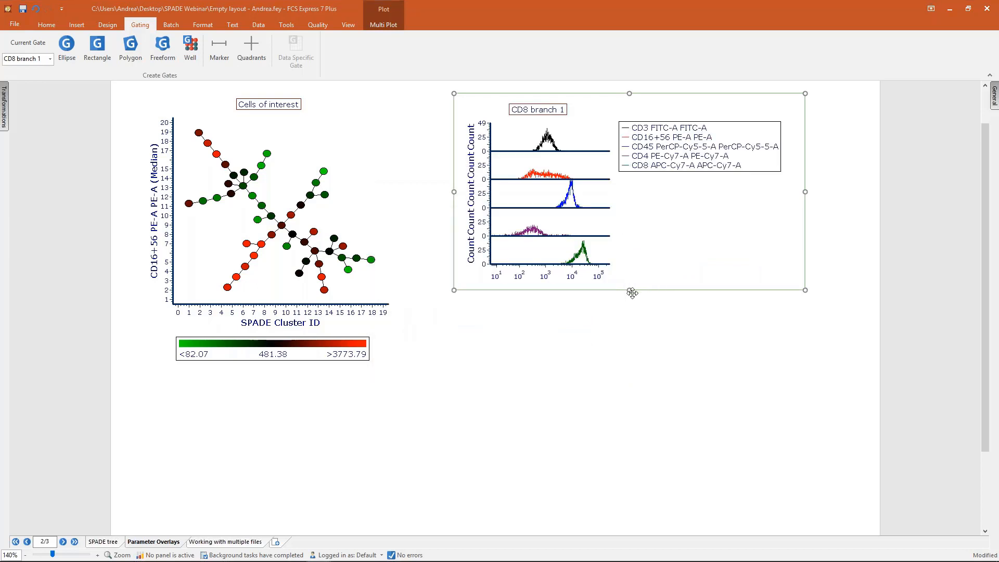
drag(630, 288, 621, 462)
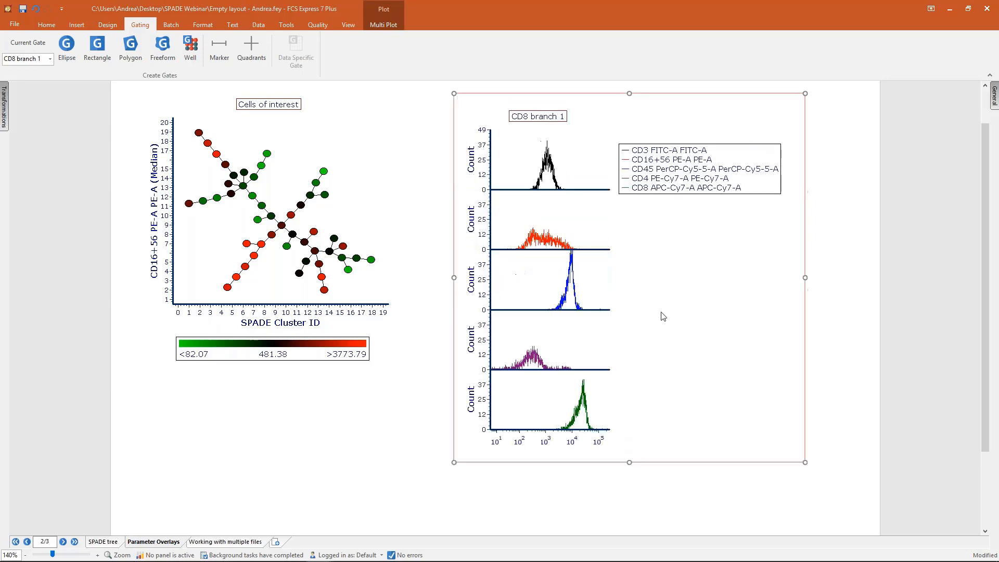
drag(806, 278, 873, 278)
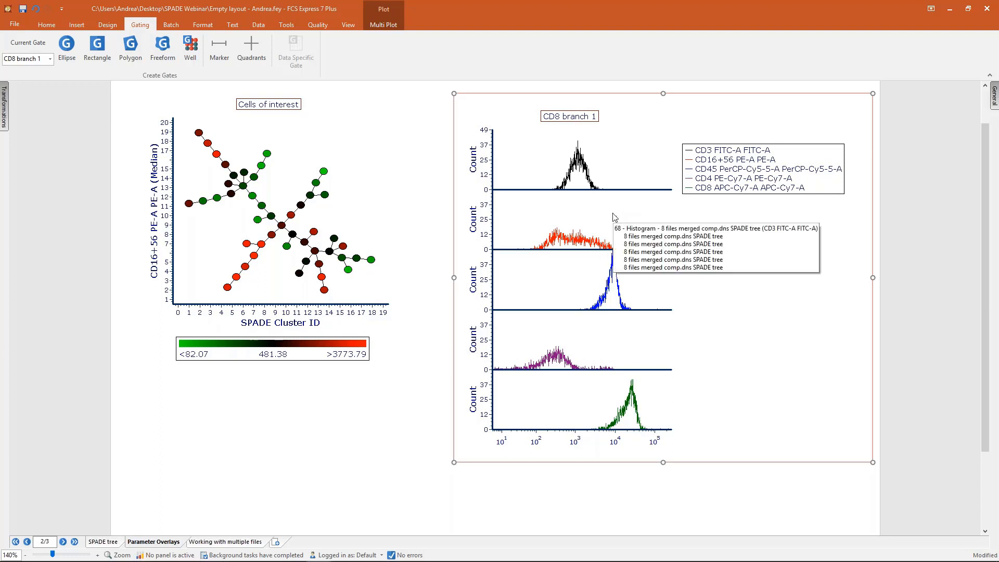
- Fill the area of all histogram overlays with 80 transparency and set their smoothing to 50
click(201, 25)
click(341, 48)
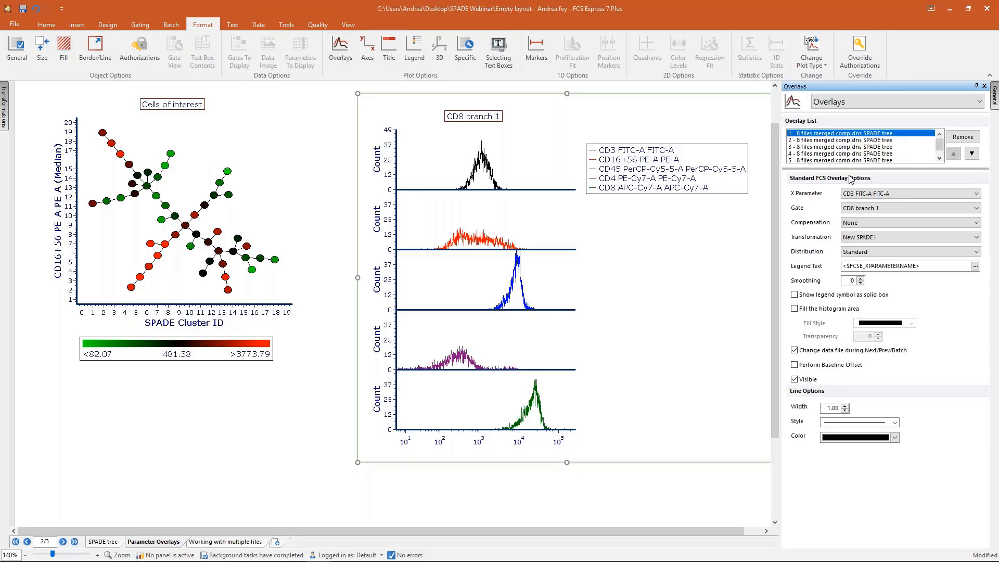
click(836, 149)
key(ctrl+a)
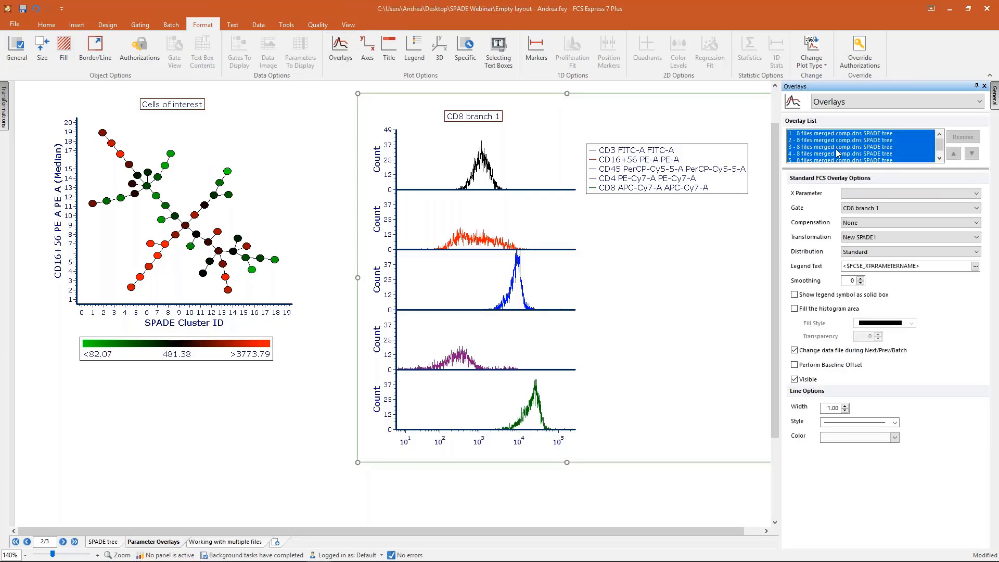
click(794, 309)
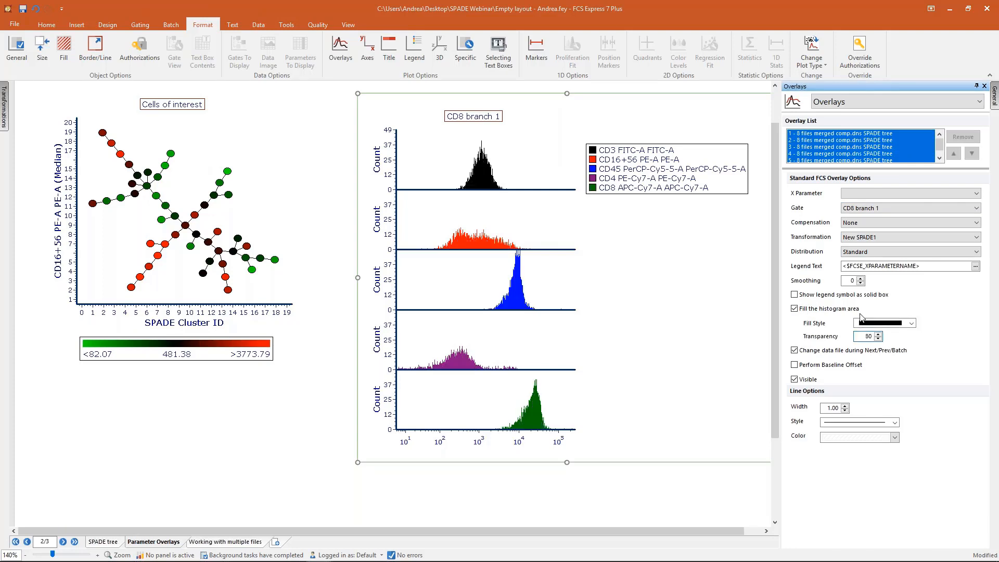
click(852, 281)
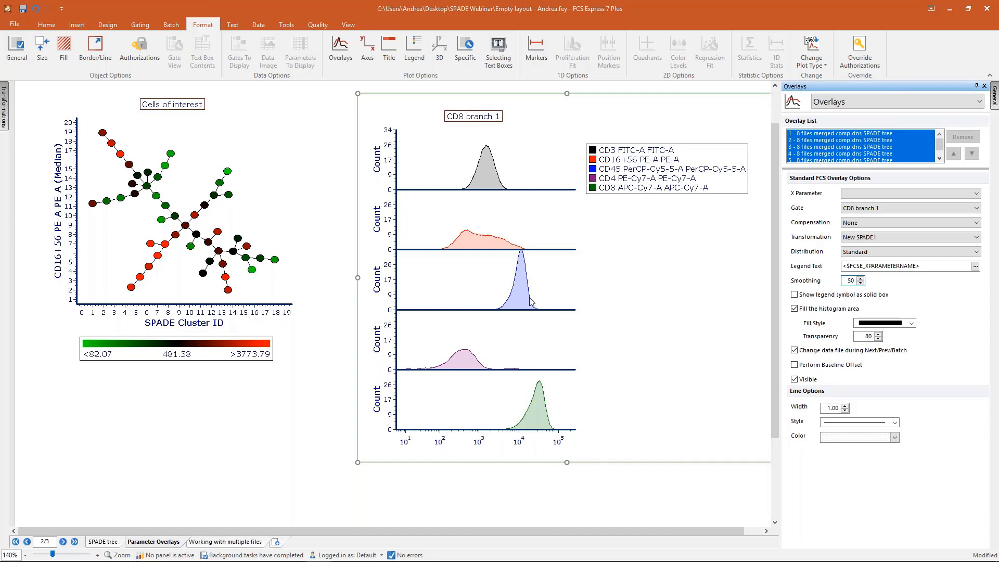
click(335, 440)
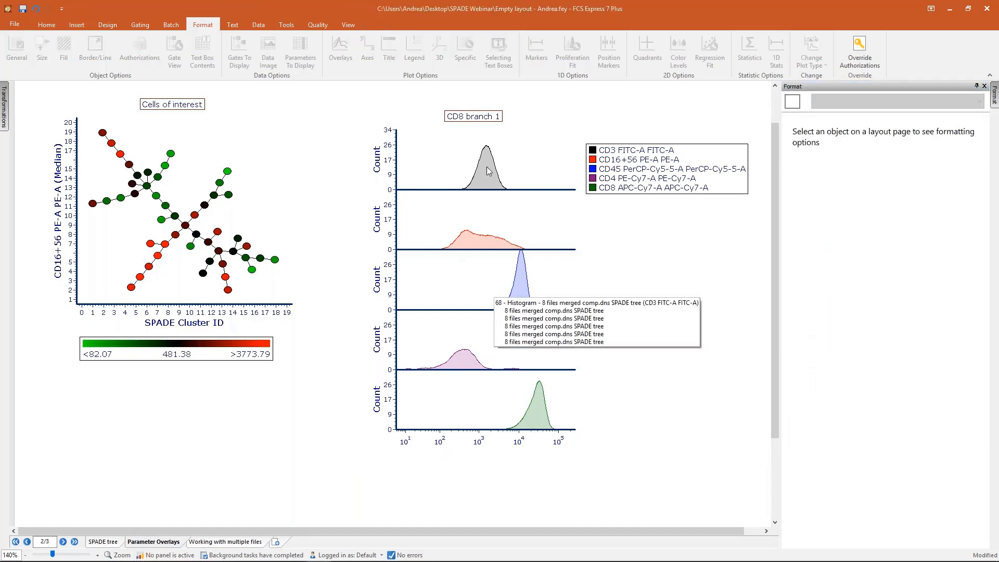
click(485, 316)
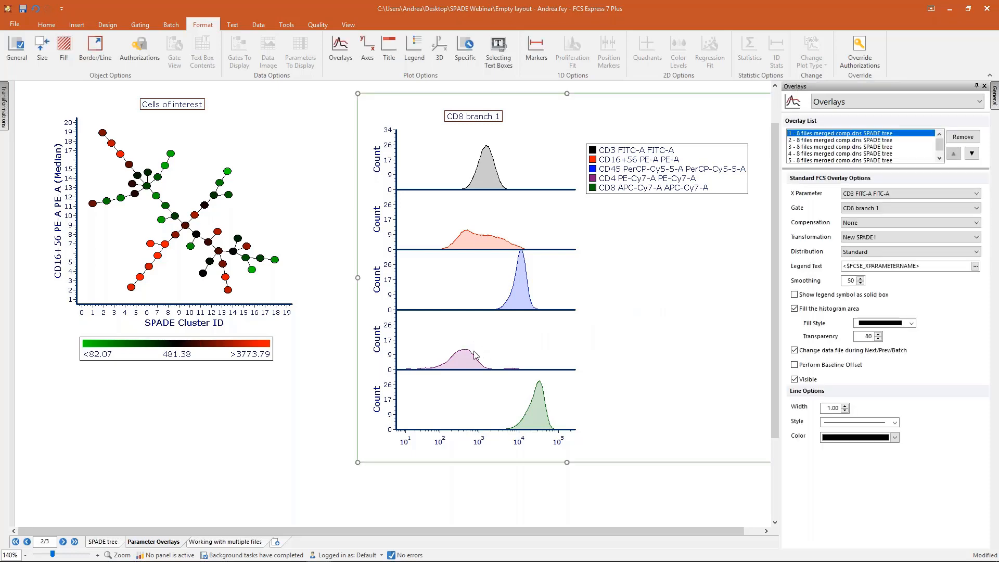
- Open the Working with multiple files page, close the formatting pane and fit all its plots in view at 100% zoom
click(231, 542)
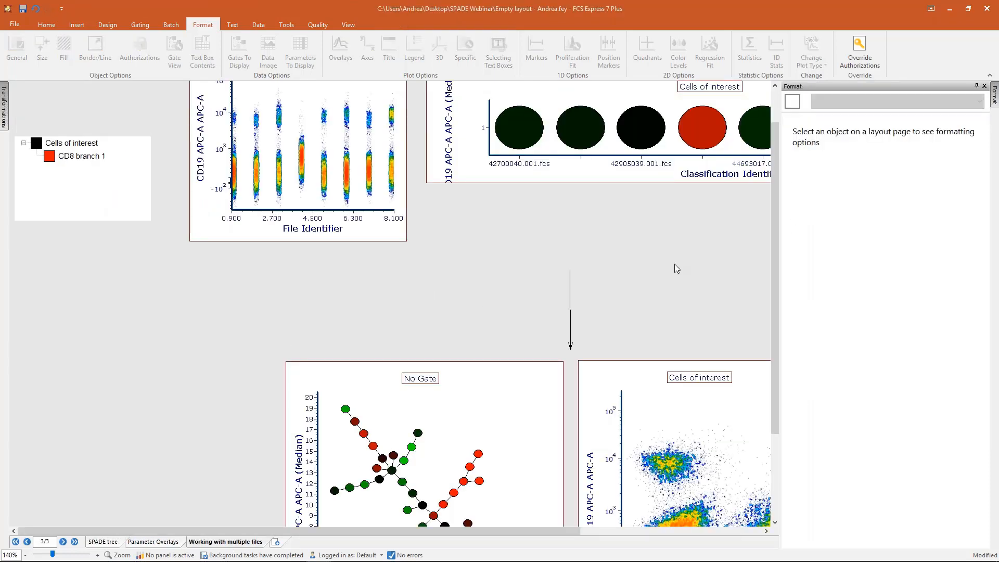
click(984, 86)
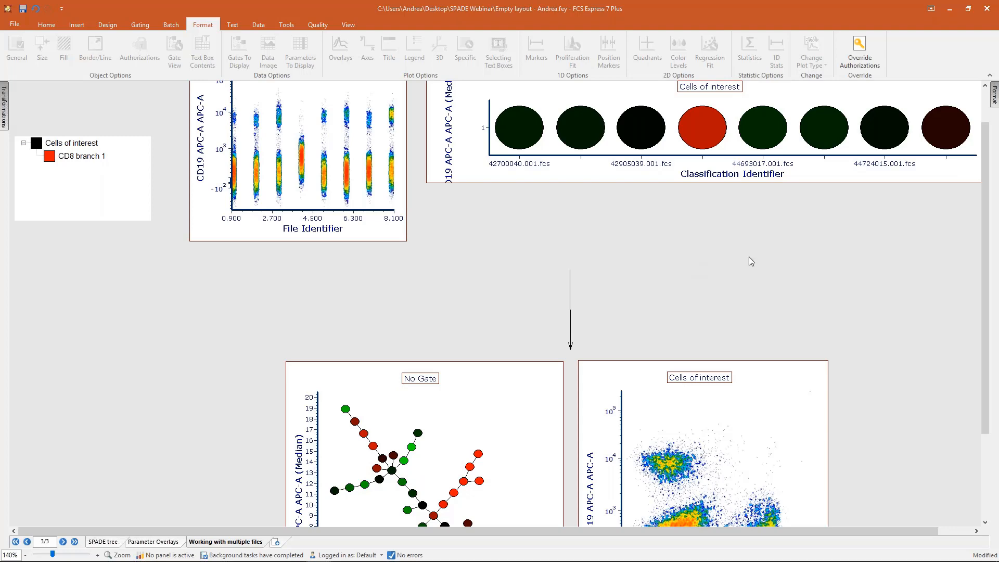
scroll(757, 257, down, 3)
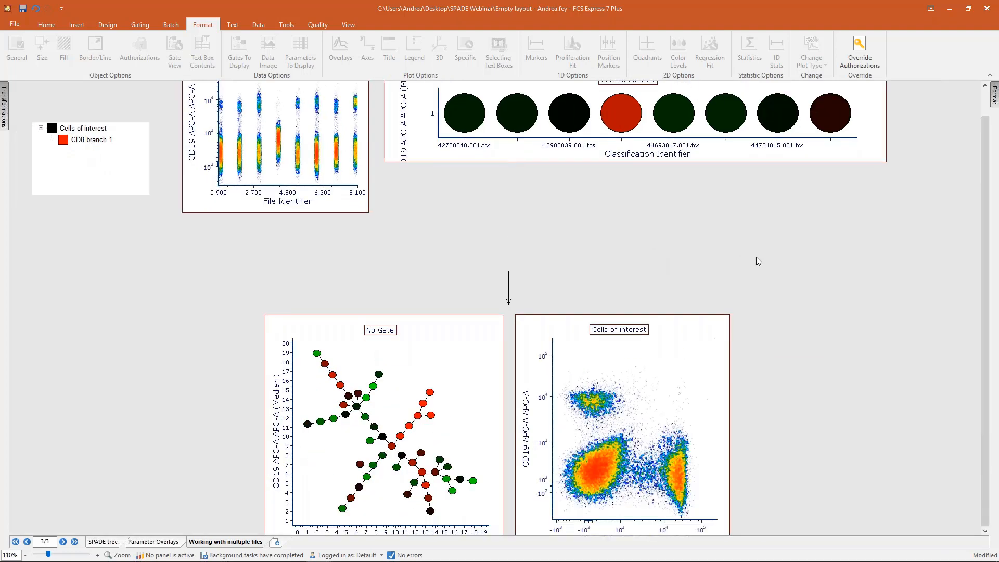
scroll(756, 258, down, 1)
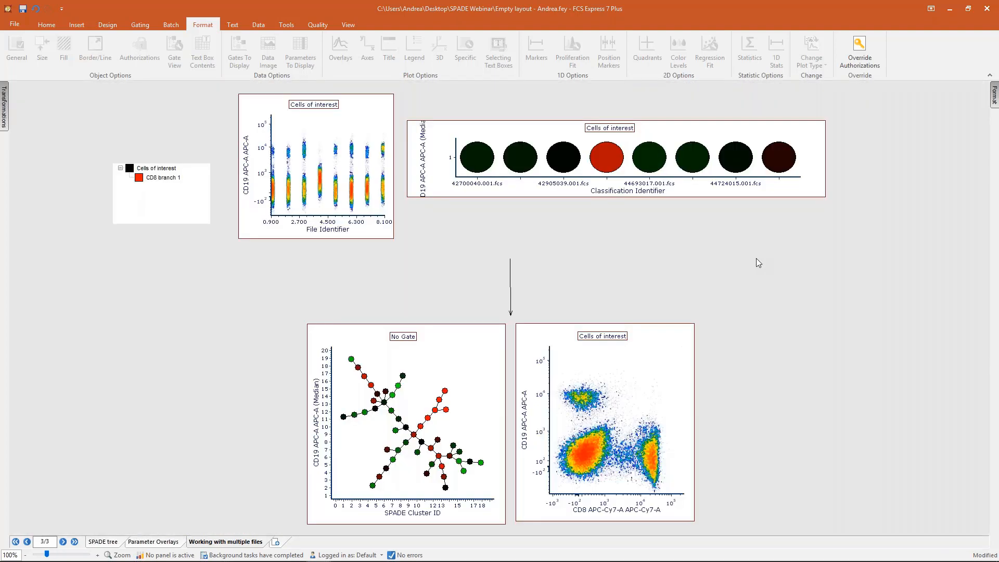